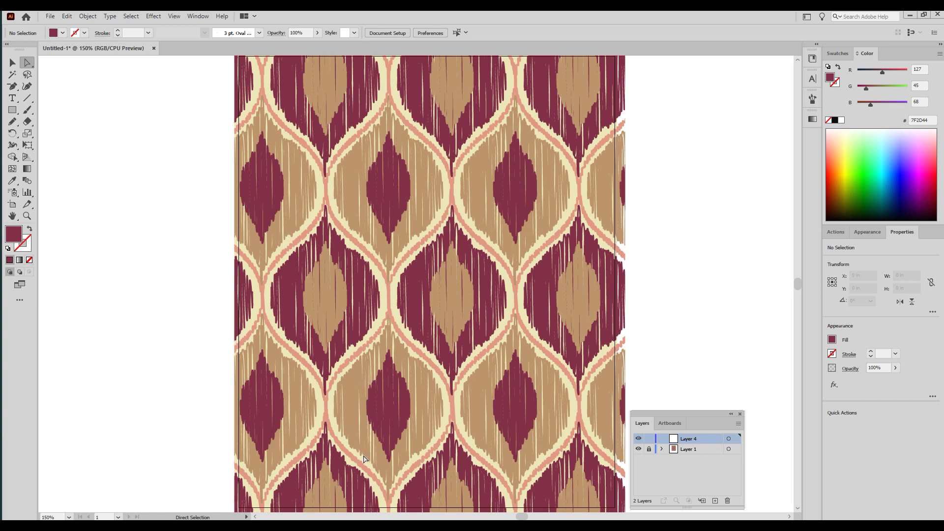
Step: Zoom out to 66.67% so the whole finished ikat ogee pattern is visible
key(alt)
Step: Marquee-zoom so the artboard fills the view
key(z)
alt+click(450, 332)
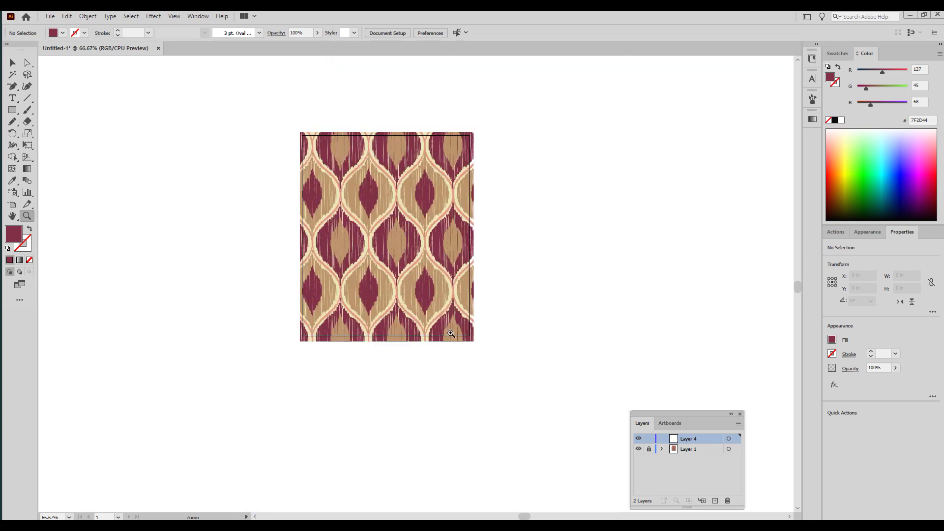
drag(283, 131, 525, 405)
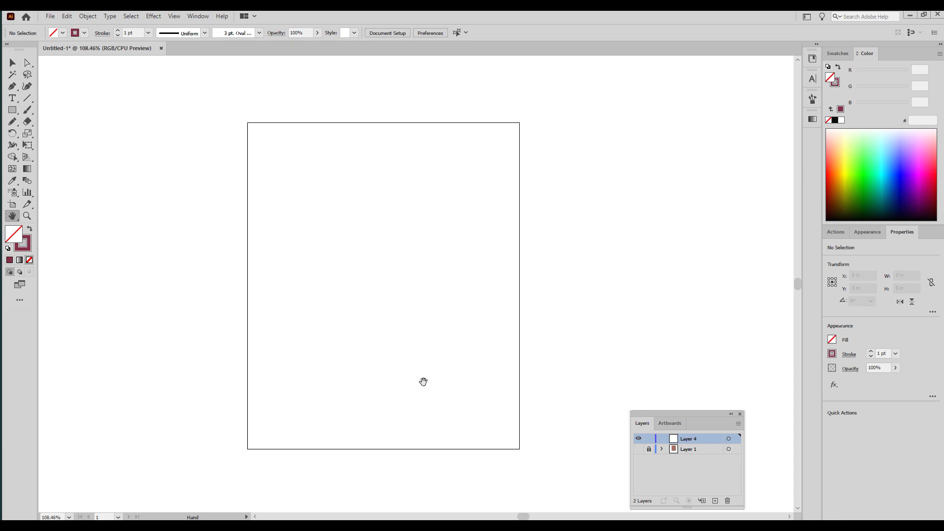
Step: Show Layer 1, try resizing its clipped pattern group, then undo the resize
key(p)
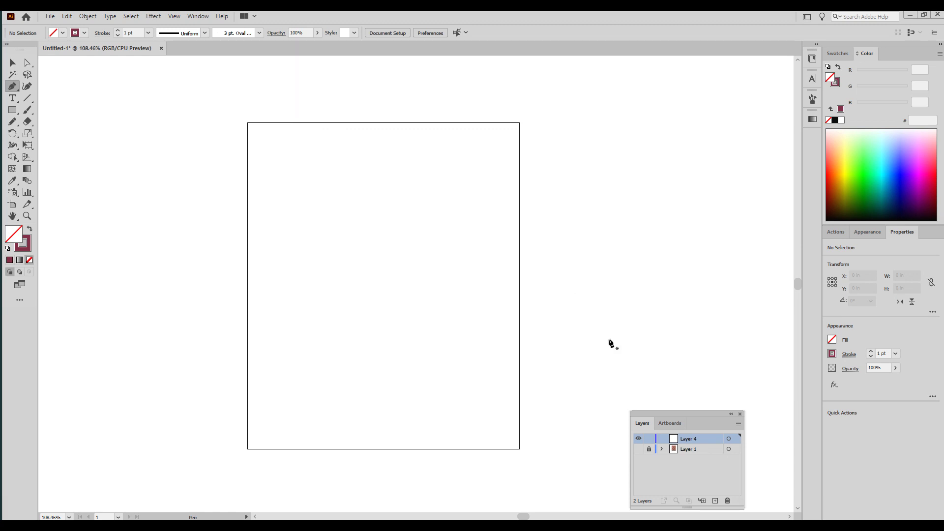
click(638, 449)
key(v)
drag(215, 147, 487, 492)
drag(526, 287, 448, 295)
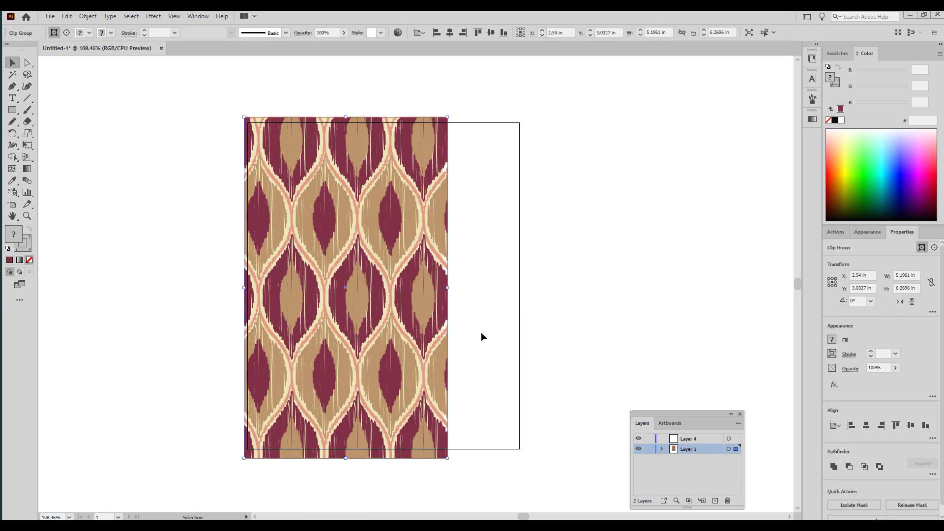
drag(350, 455, 343, 259)
key(ctrl+z)
key(ctrl+z)
Step: Lock and hide Layer 1, then make Layer 4 the active layer
click(649, 449)
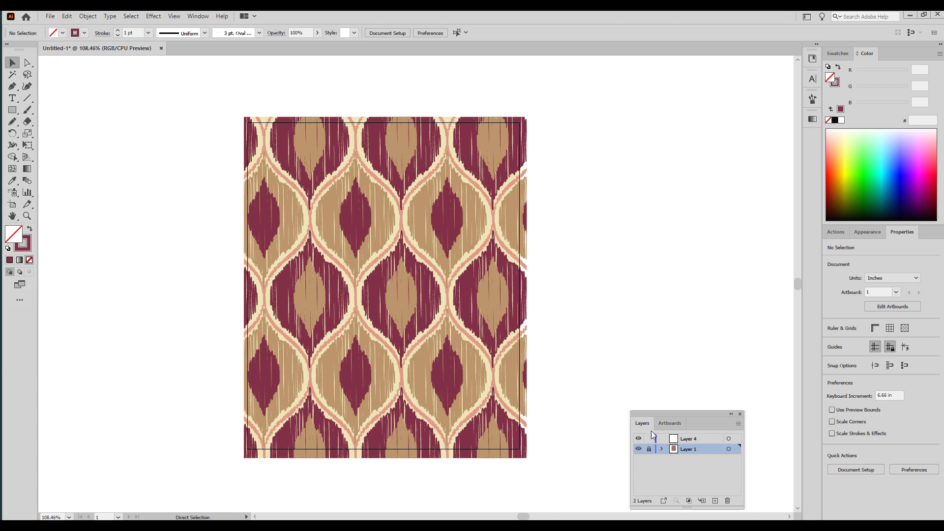
click(638, 449)
click(688, 439)
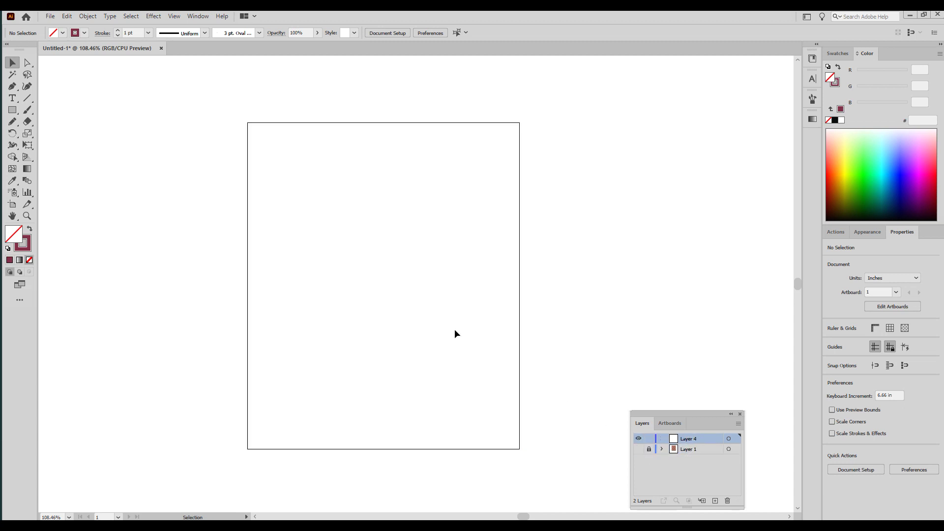
Step: Draw a vertical line down the artboard's left side with a 2 pt stroke
key(p)
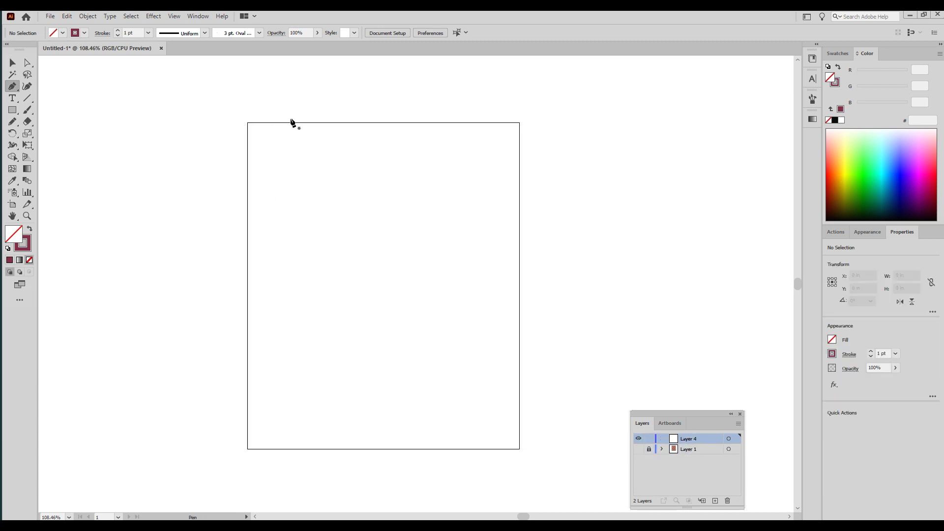
click(289, 114)
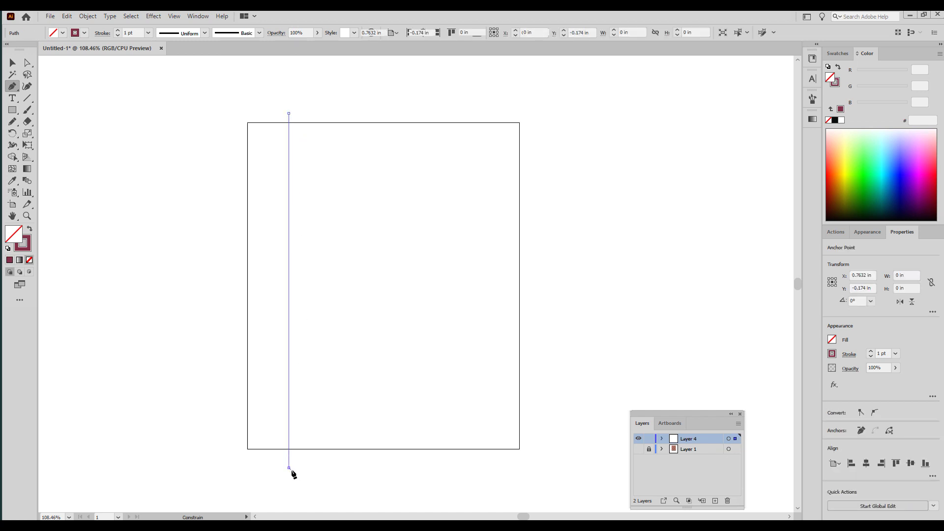
shift+click(288, 467)
key(a)
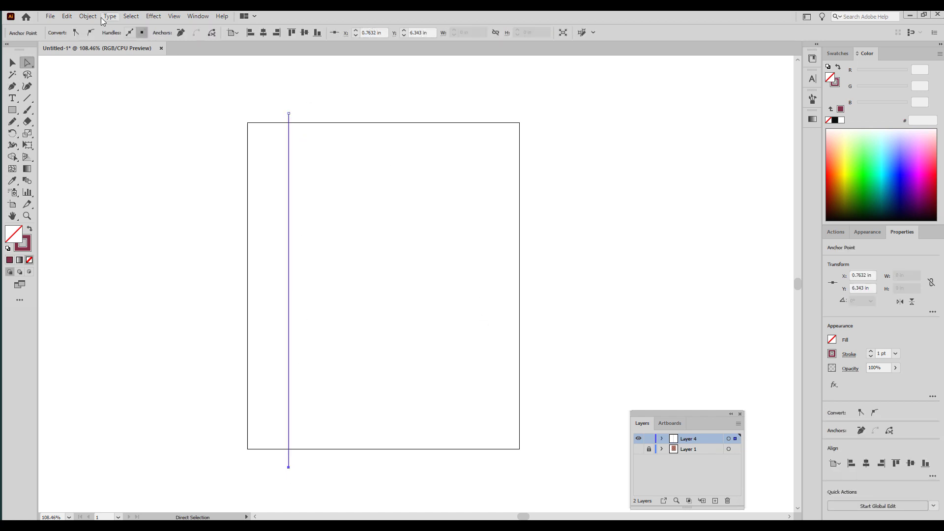
click(870, 351)
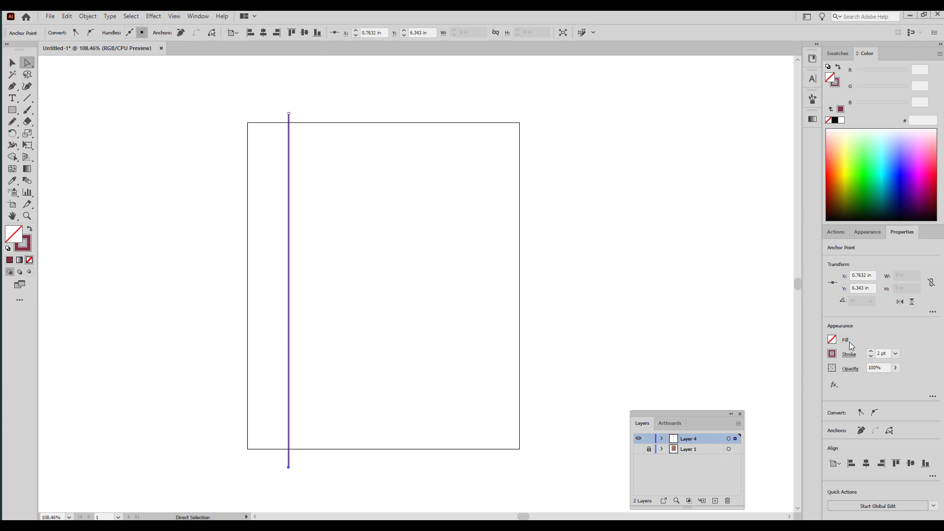
Step: Apply a smooth Zig Zag effect to the line: size 0.43 in, 5 ridges
click(153, 16)
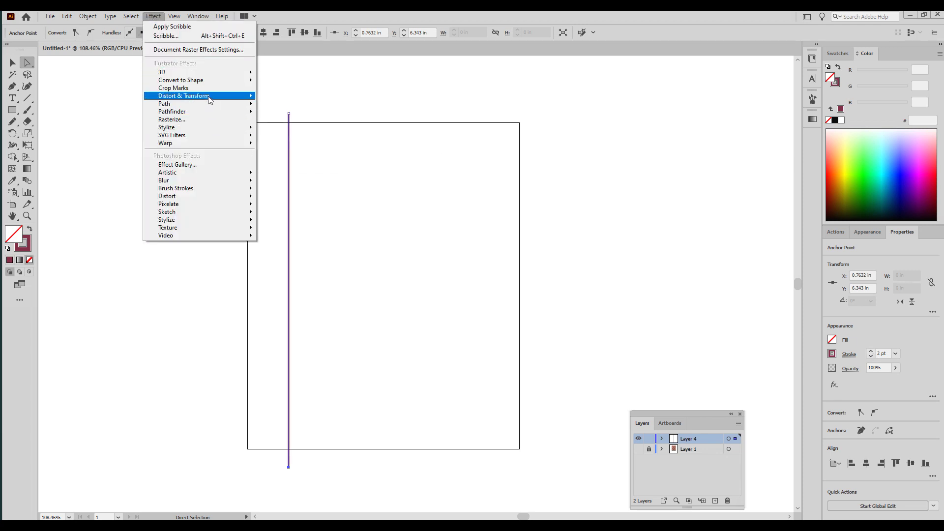
mouse_move(209, 99)
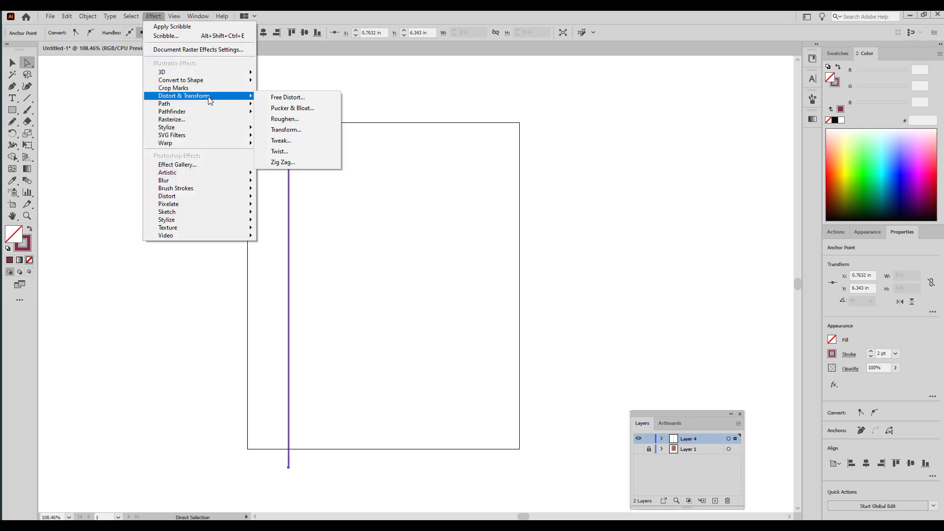
click(311, 162)
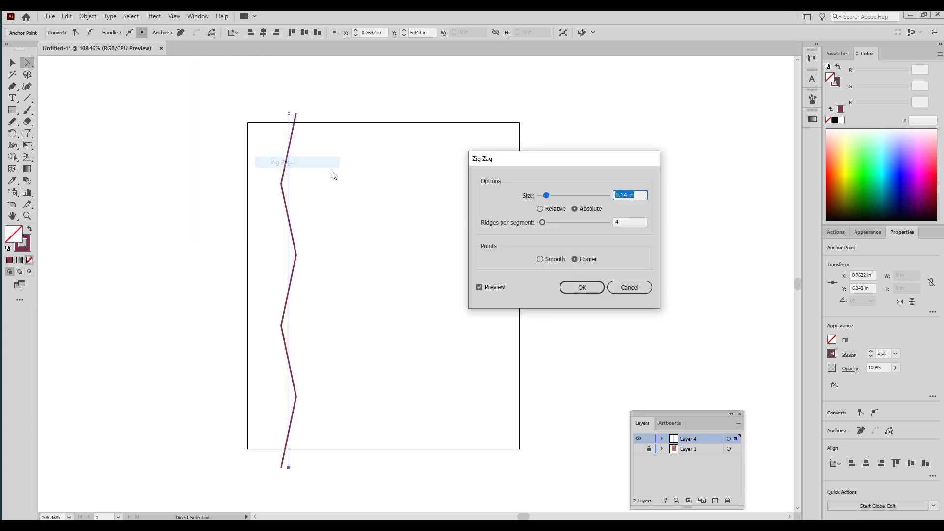
click(549, 196)
mouse_move(549, 196)
mouse_down()
mouse_move(559, 195)
mouse_move(549, 226)
mouse_move(556, 196)
mouse_up()
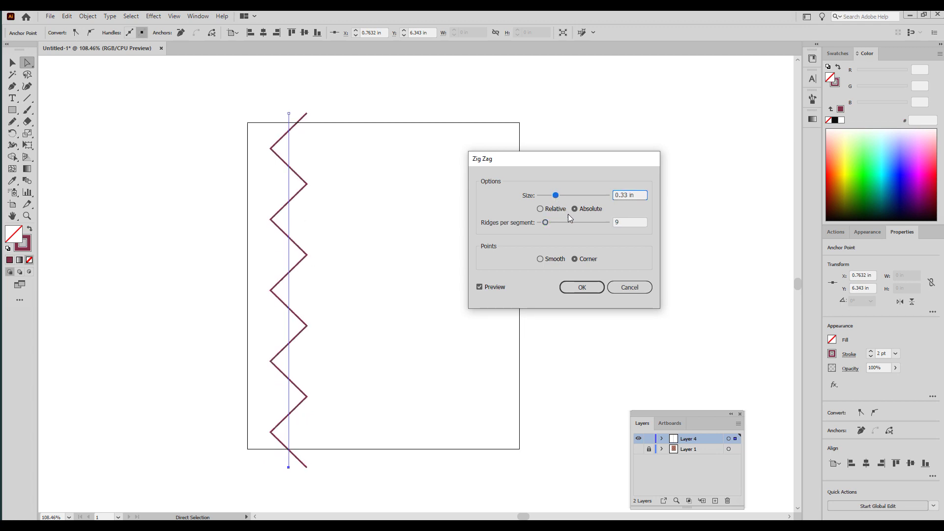
click(540, 258)
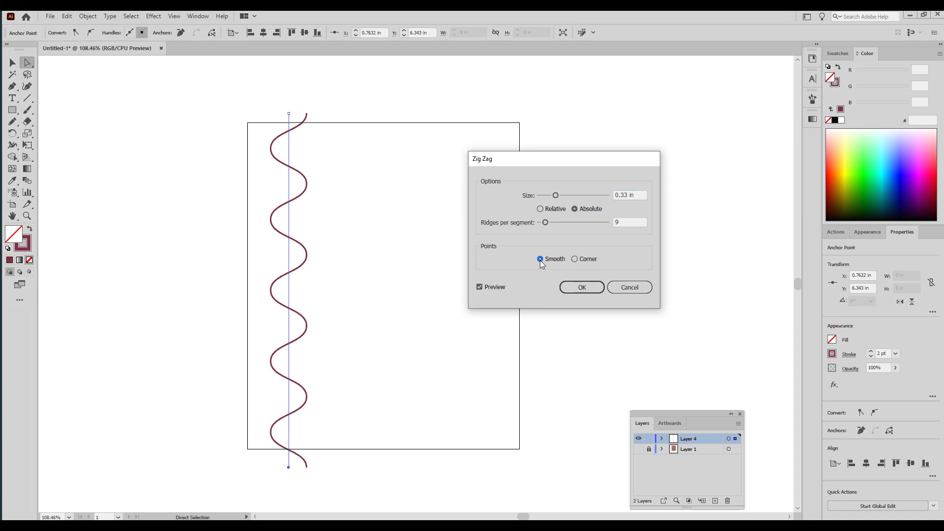
drag(556, 195, 568, 195)
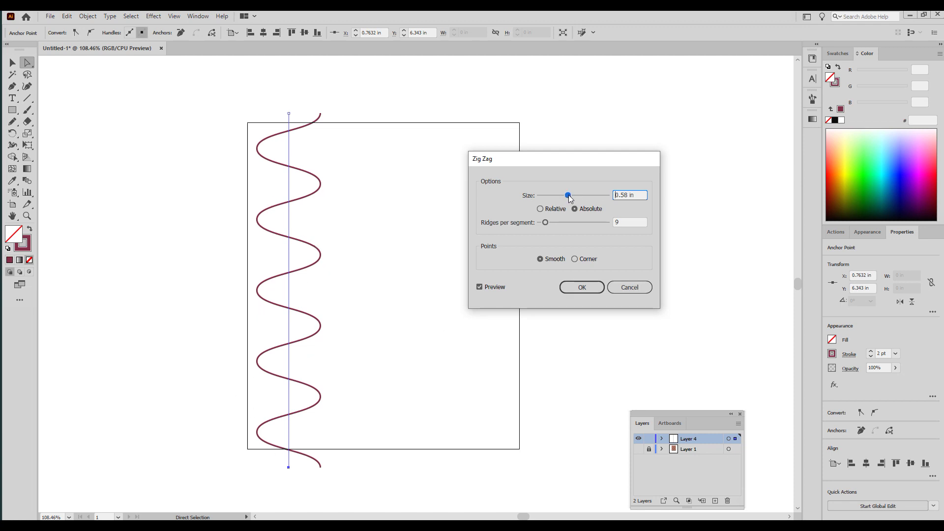
mouse_move(568, 196)
mouse_down()
mouse_move(554, 197)
mouse_move(542, 223)
mouse_move(563, 196)
mouse_up()
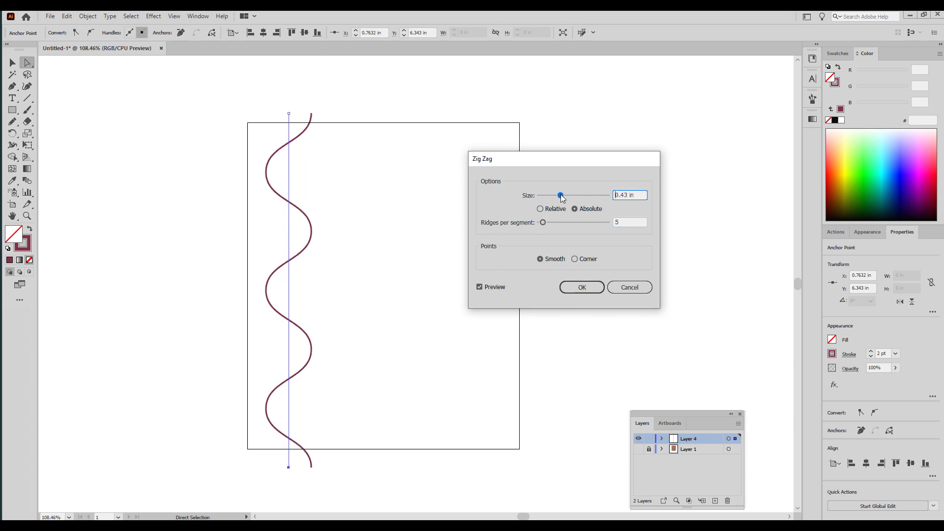
Step: Confirm the Zig Zag and expand its appearance into an editable wave path
click(582, 288)
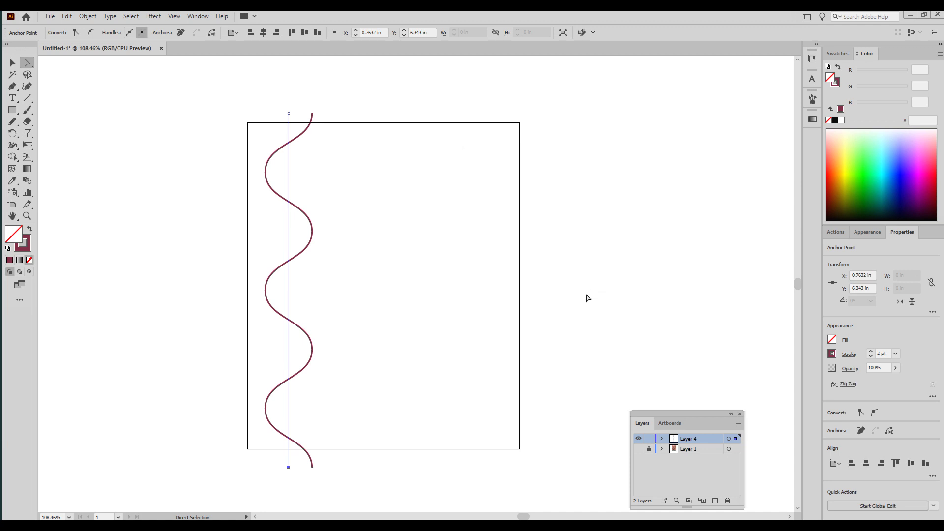
click(88, 15)
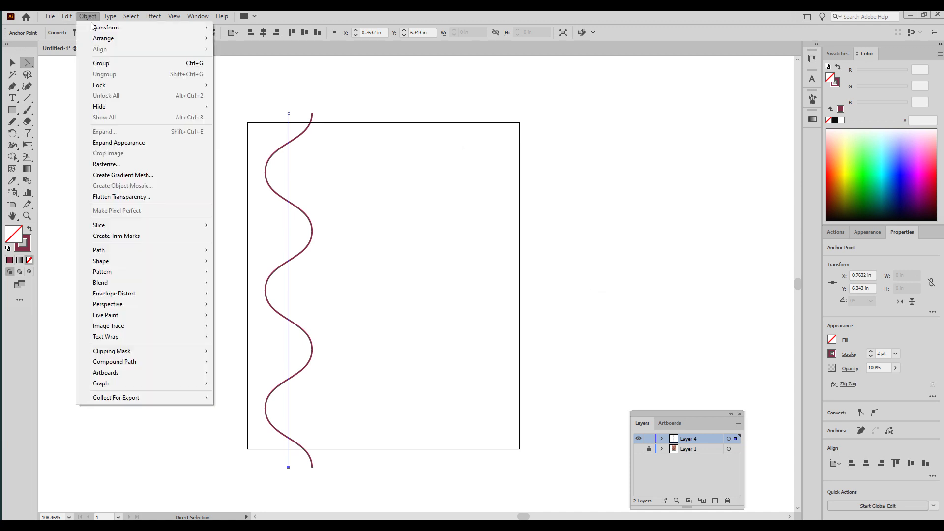
click(123, 143)
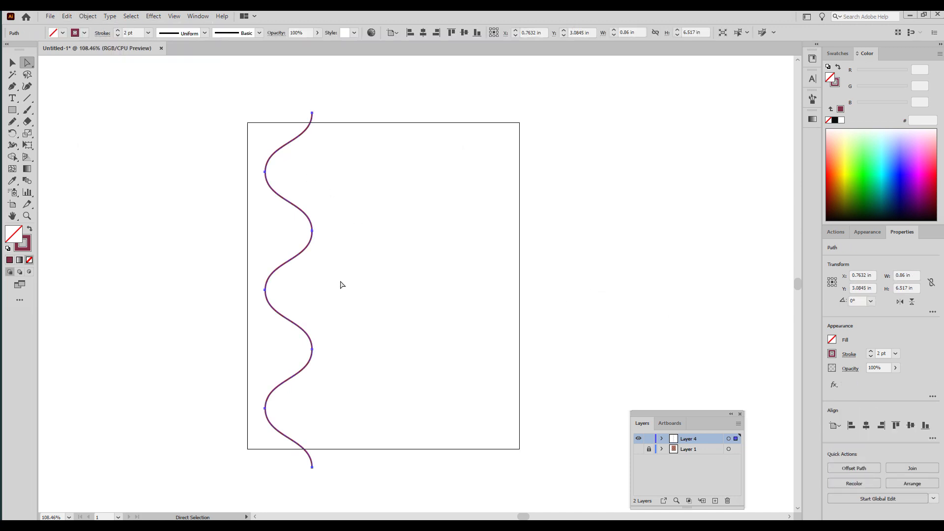
click(361, 342)
drag(241, 133, 356, 468)
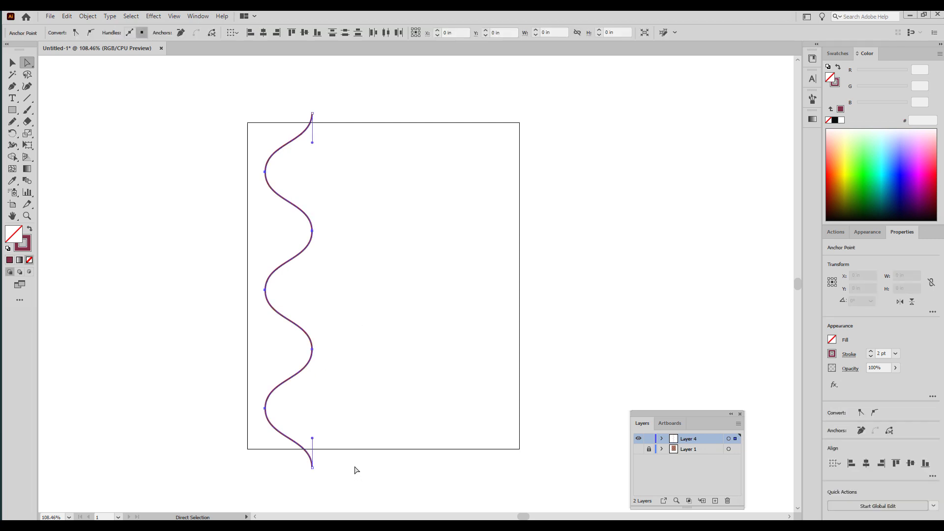
click(347, 248)
key(v)
click(312, 350)
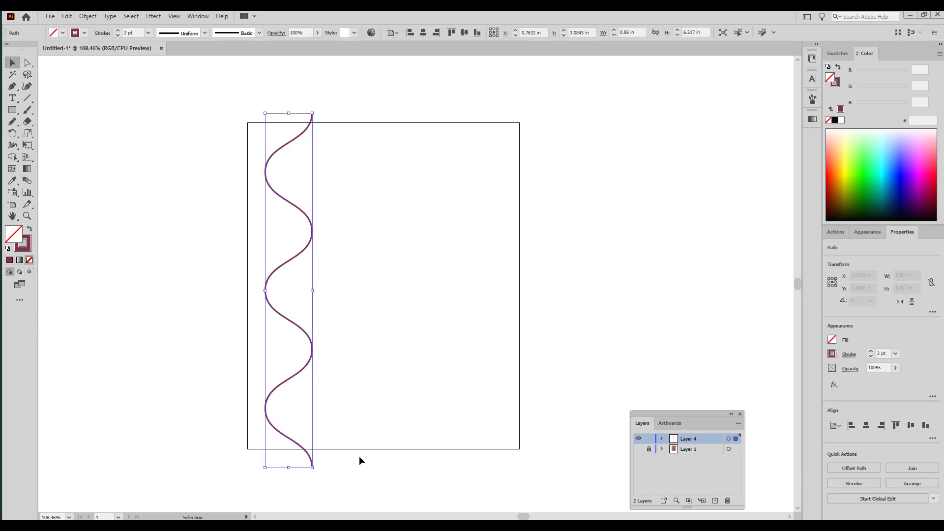
Step: Make a vertically reflected copy of the wave path
click(87, 16)
mouse_move(104, 28)
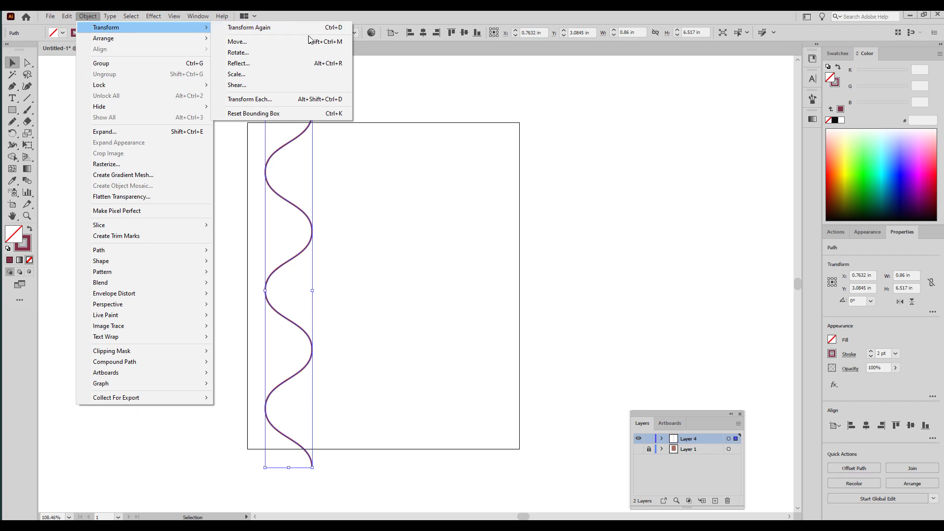
click(303, 64)
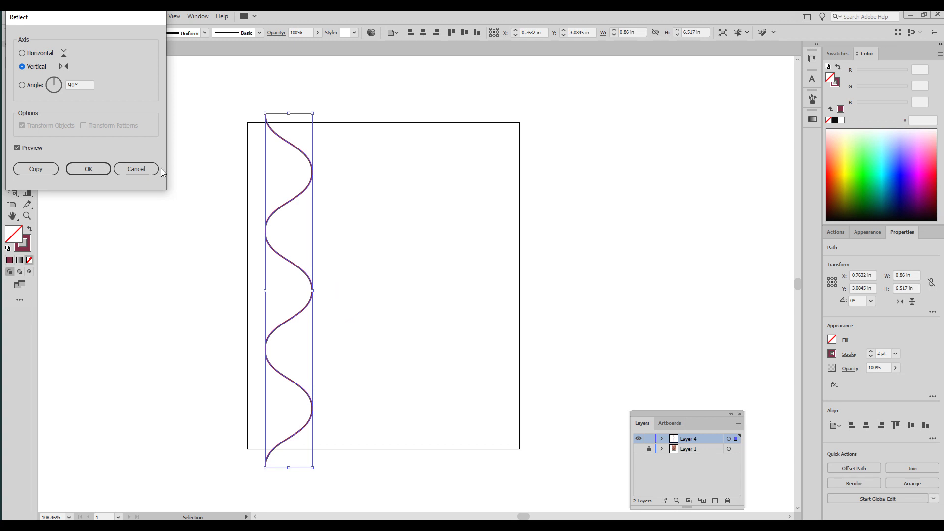
click(39, 170)
click(35, 169)
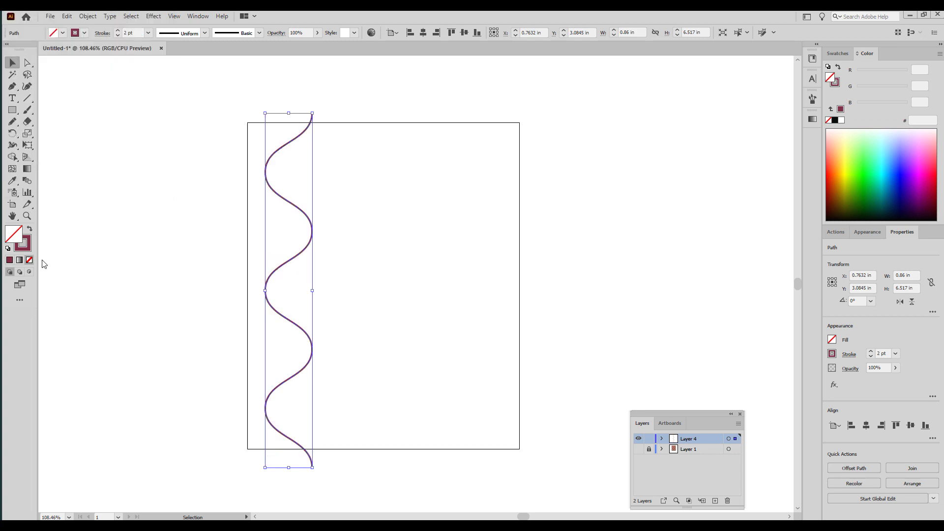
Step: Offset the mirrored wave into an ogee and trim it to artboard height at the left edge
drag(266, 237, 318, 237)
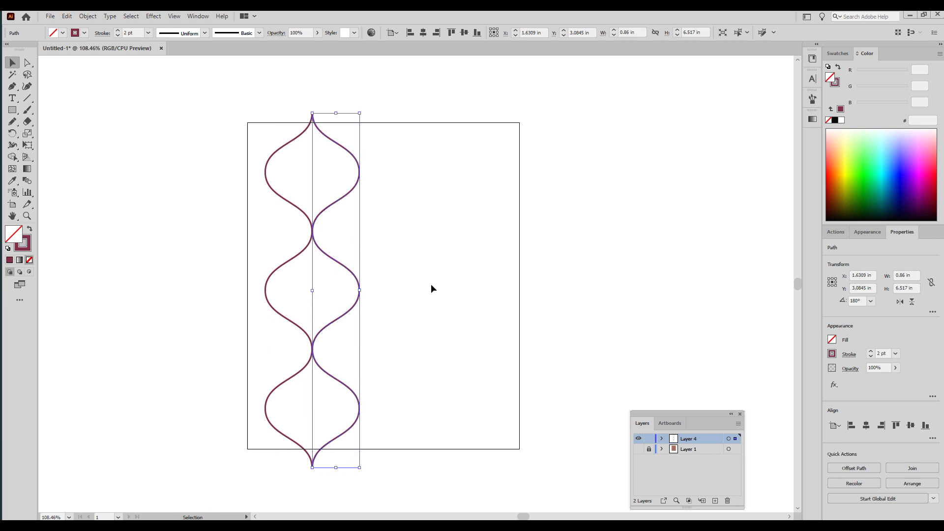
click(450, 375)
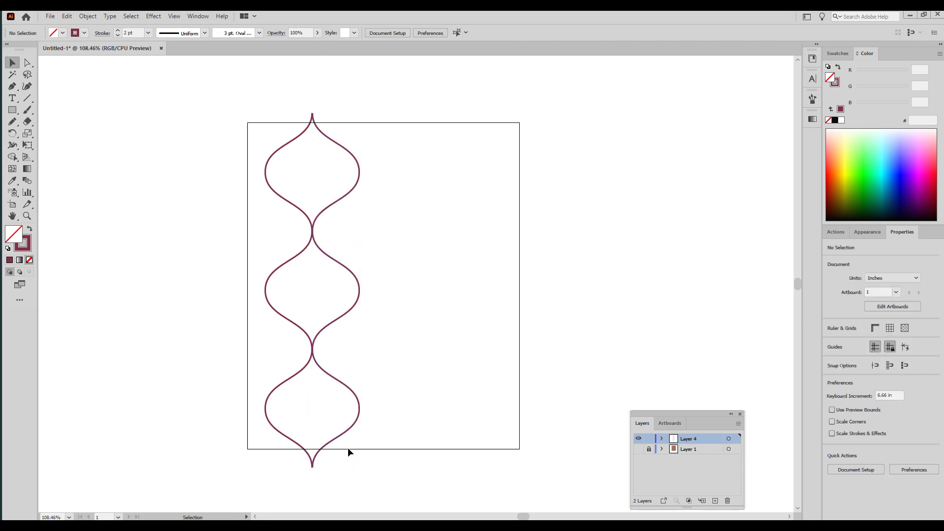
drag(232, 109, 384, 492)
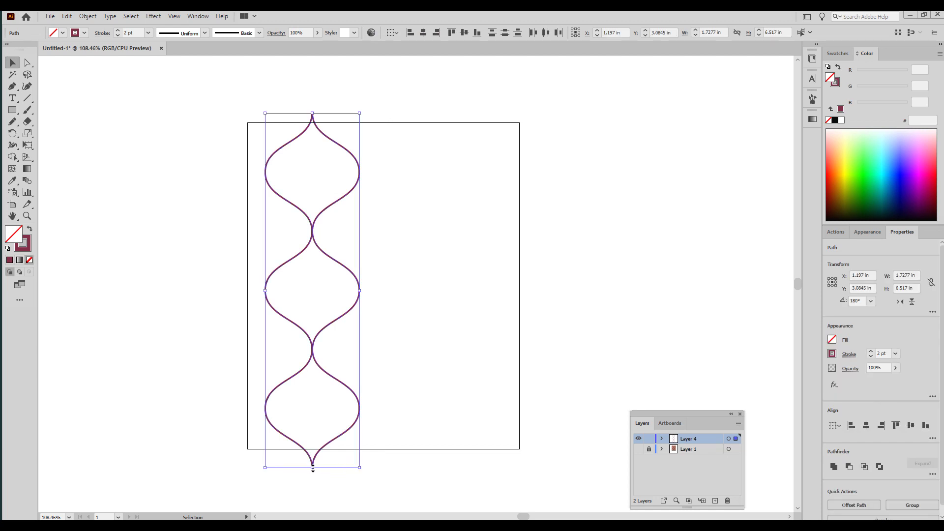
drag(313, 468, 315, 450)
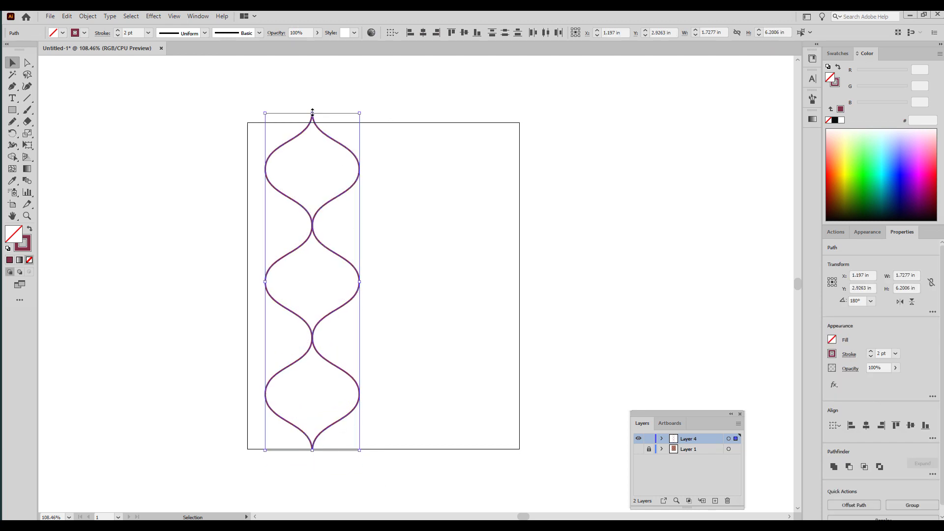
drag(312, 112, 312, 122)
drag(208, 117, 415, 474)
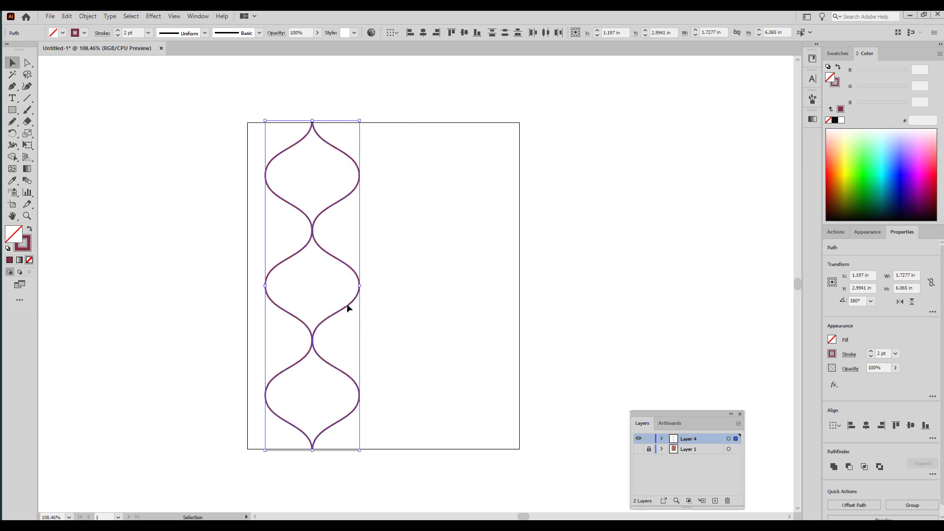
drag(346, 305, 329, 309)
drag(442, 159, 196, 465)
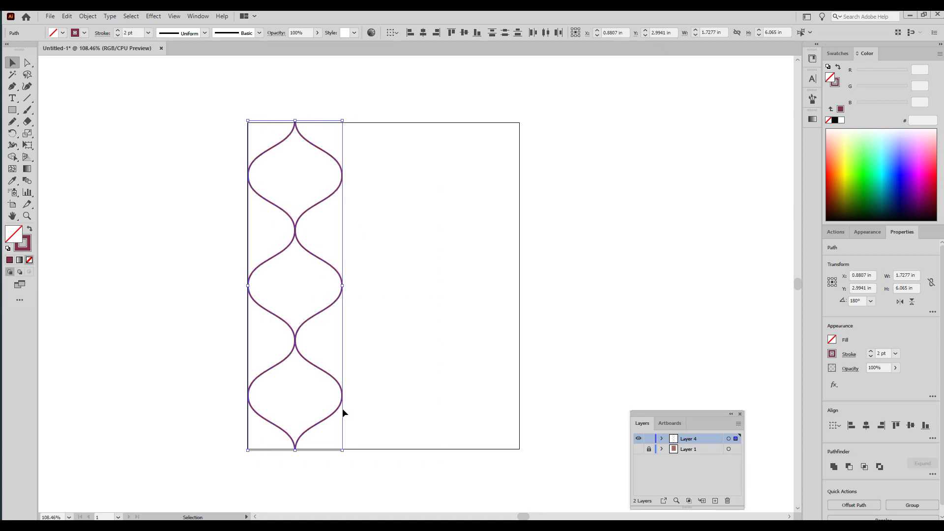
Step: Copy the waves into three columns and stretch them across the artboard width
drag(286, 361, 475, 357)
drag(623, 137, 164, 466)
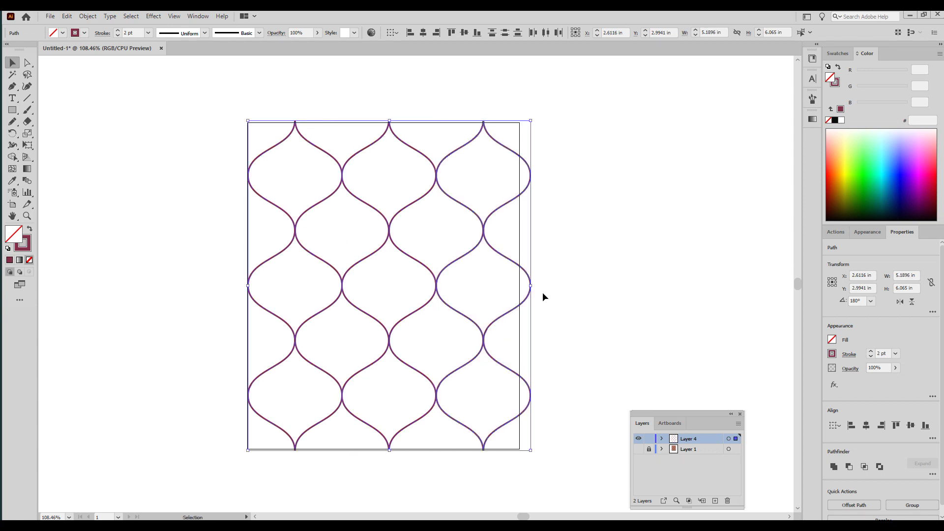
mouse_move(532, 287)
mouse_down()
mouse_move(689, 283)
mouse_move(512, 293)
mouse_move(521, 287)
mouse_up()
click(528, 277)
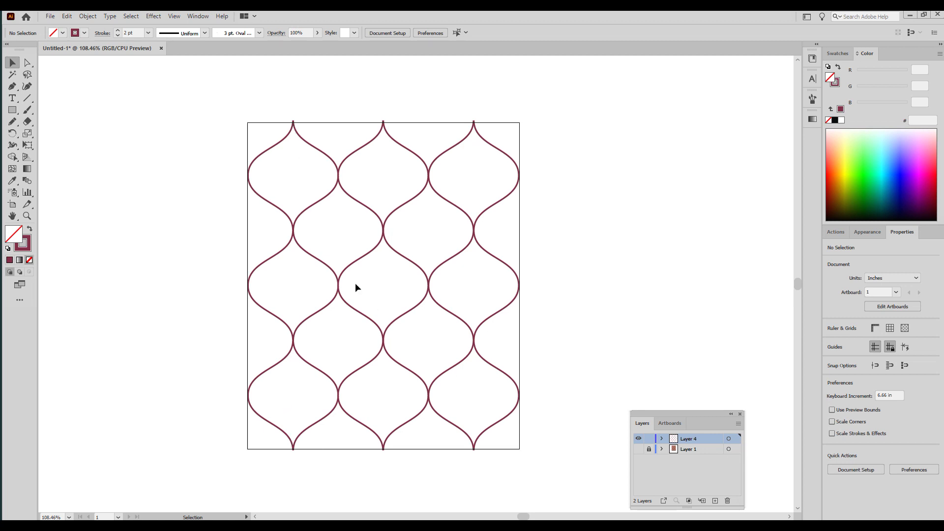
Step: Lock the lattice layer, add a new motif layer, and set the fill to dark blue
key(z)
drag(249, 116, 560, 478)
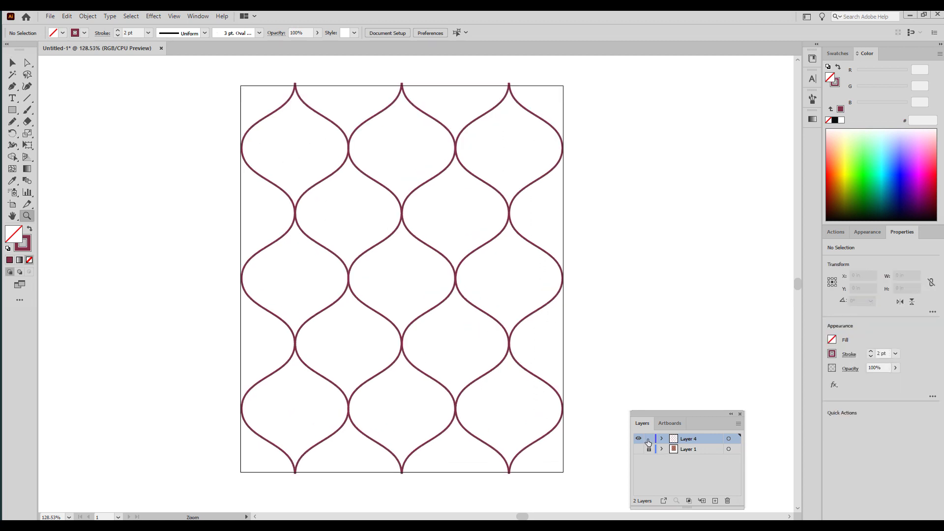
click(648, 439)
click(715, 501)
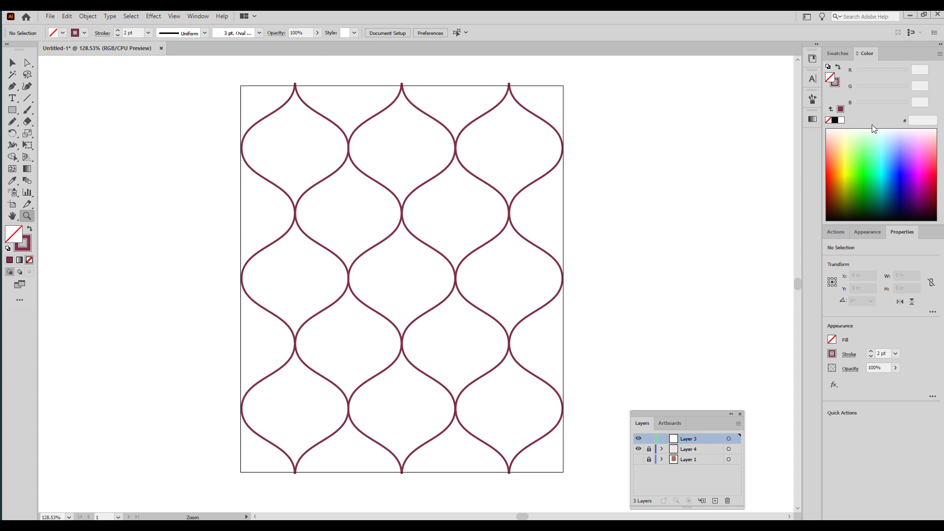
click(838, 53)
click(879, 93)
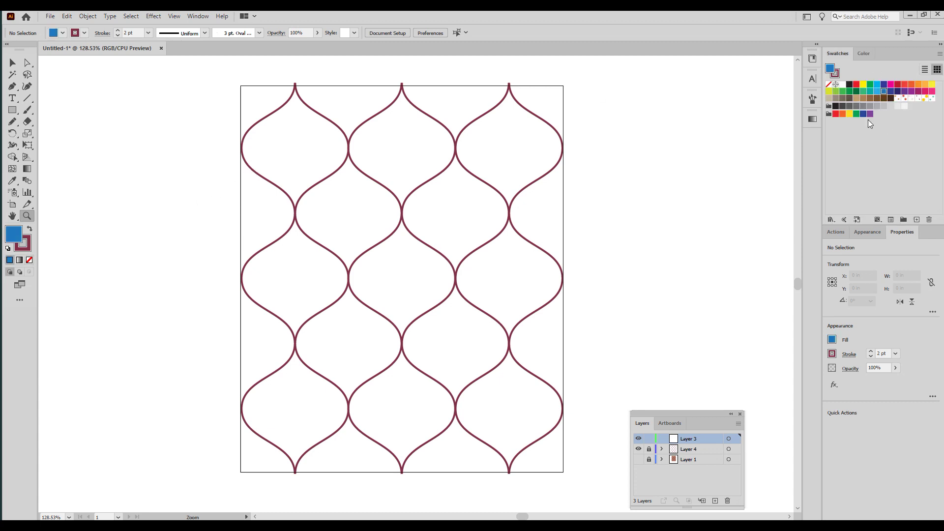
drag(274, 200, 674, 310)
Step: Pencil a half leaf, add a mirrored copy beside it, and group the halves
key(n)
mouse_move(351, 372)
mouse_down()
mouse_move(364, 272)
mouse_move(361, 373)
mouse_up()
key(a)
click(344, 293)
key(alt+c)
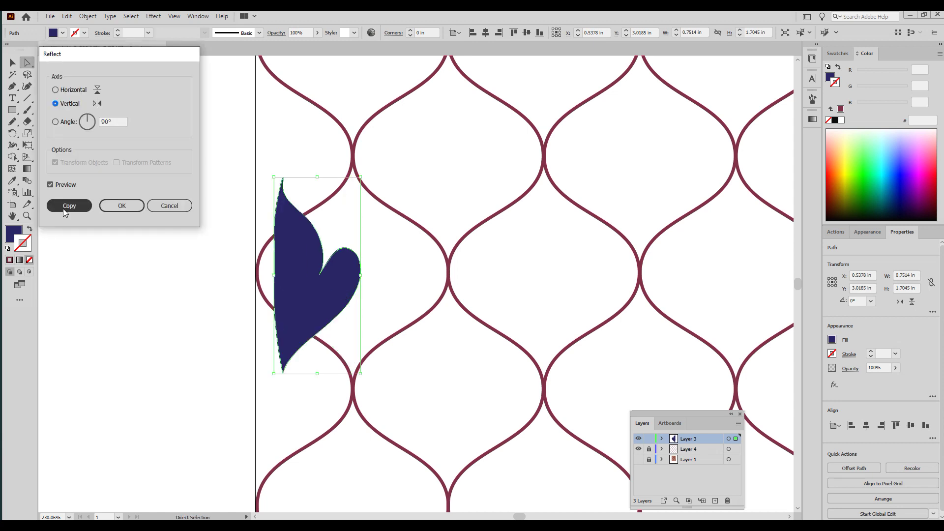
drag(331, 299, 384, 295)
key(z)
key(a)
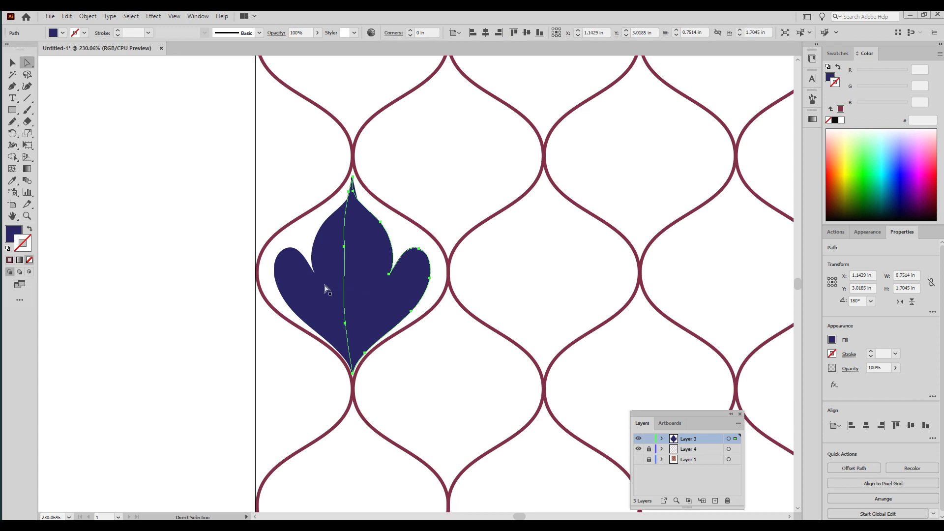
key(ctrl+a)
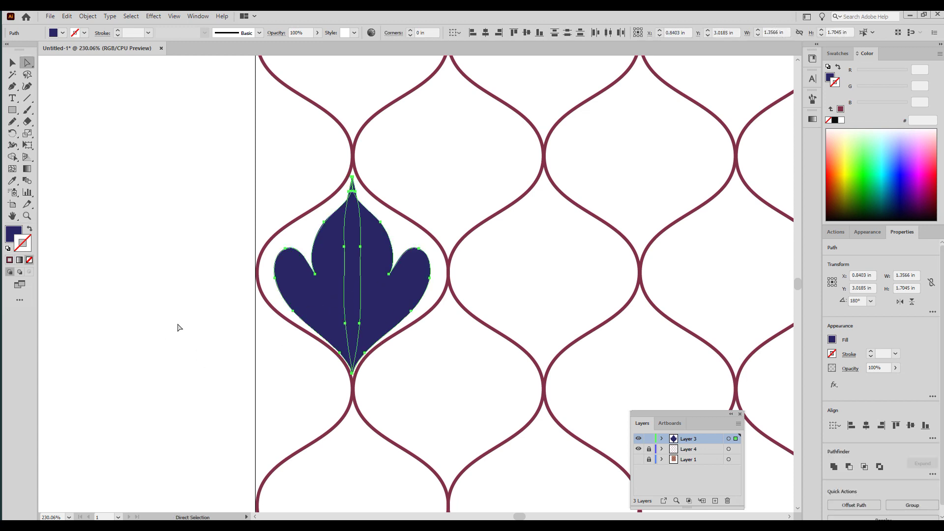
key(ctrl+g)
Step: Copy the leaf into every lattice cell across three columns plus an offset row
key(v)
key(ctrl+minus)
key(ctrl+minus)
key(ctrl+minus)
key(ctrl+minus)
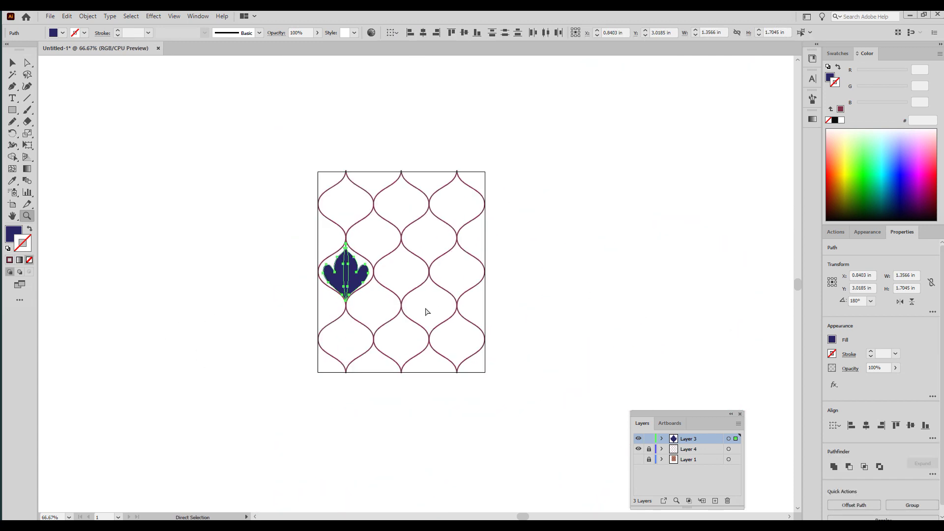
drag(352, 266, 346, 226)
shift+click(347, 275)
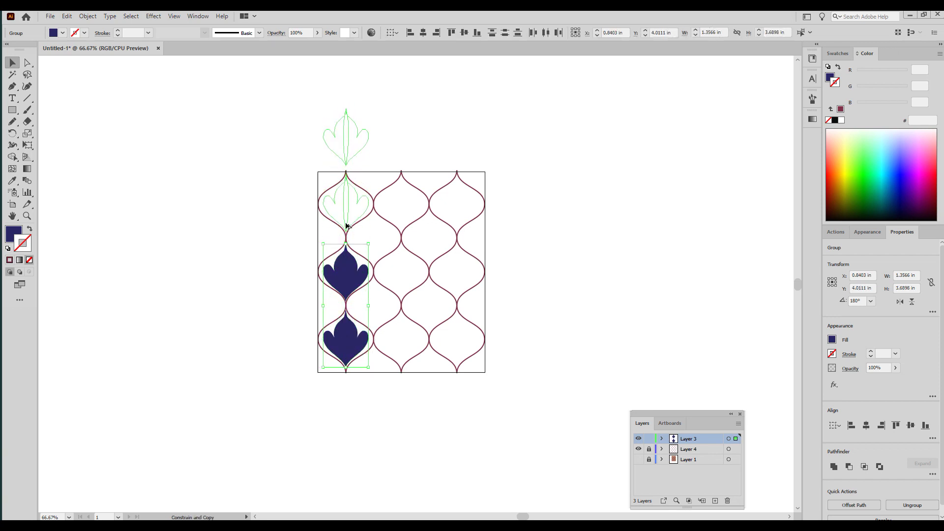
drag(309, 98, 310, 99)
click(370, 365)
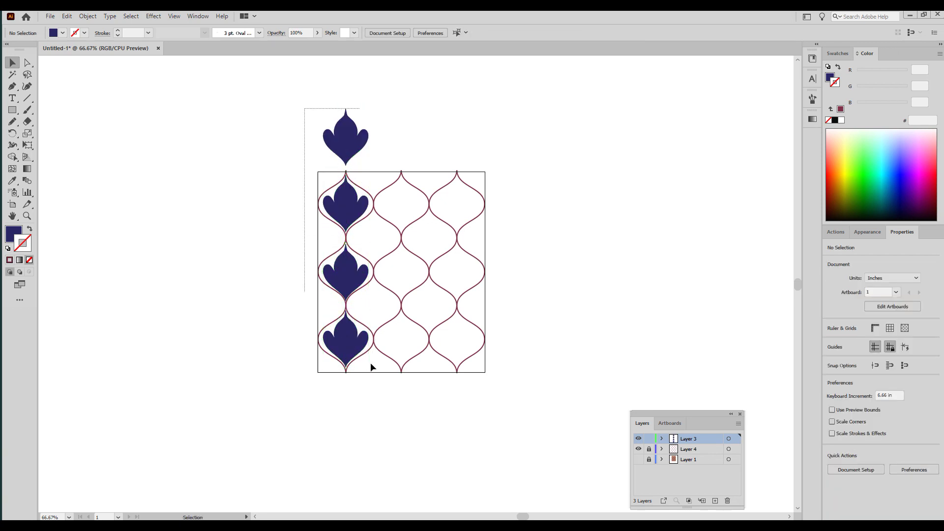
drag(377, 393, 361, 106)
drag(340, 278, 409, 281)
drag(409, 281, 519, 271)
drag(312, 99, 486, 158)
drag(468, 165, 487, 373)
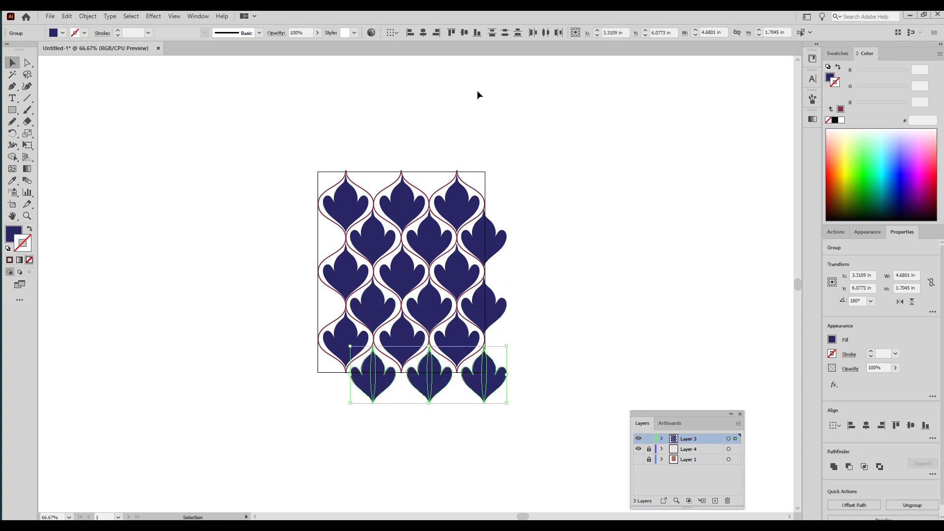
click(537, 392)
Step: Hide the leaf layer, compare the lattice with the Layer 1 ikat reference, then hide the reference
key(z)
click(402, 320)
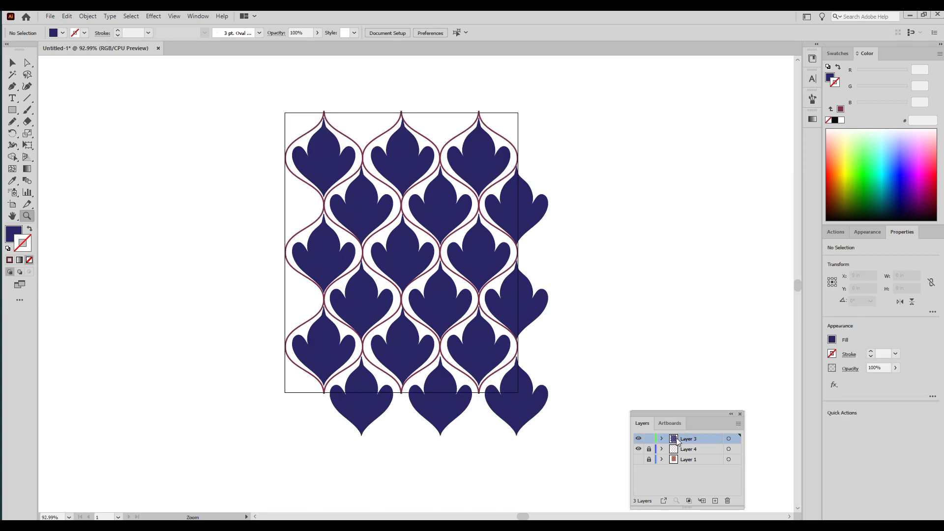
click(638, 439)
click(638, 459)
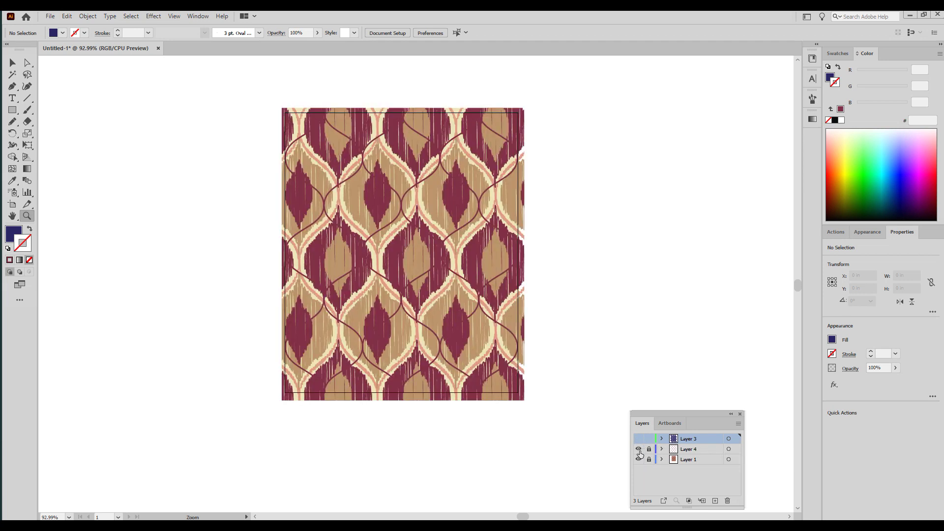
click(638, 449)
click(638, 449)
click(638, 449)
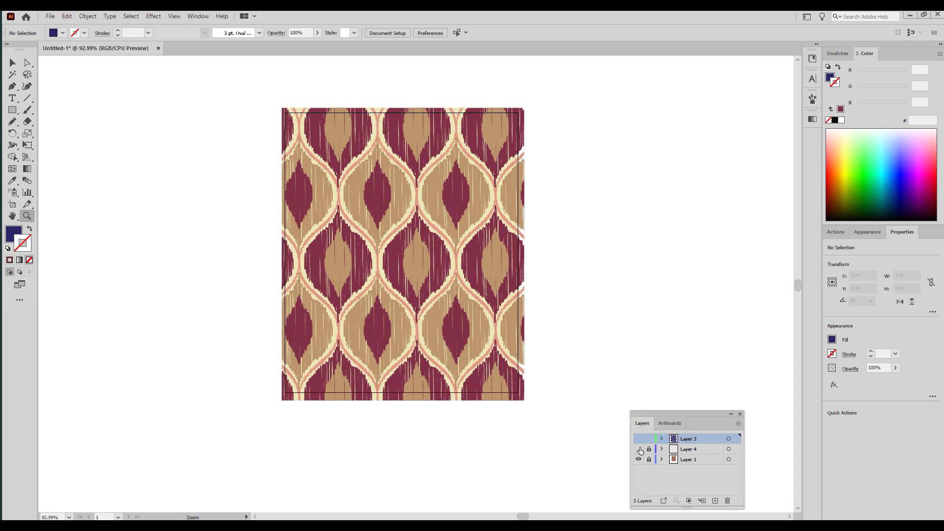
click(638, 449)
click(639, 459)
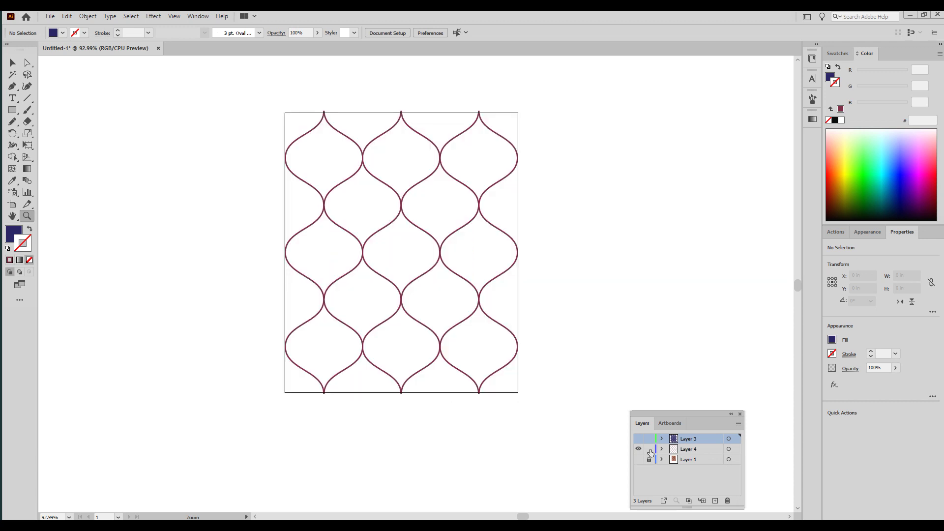
drag(358, 137, 541, 409)
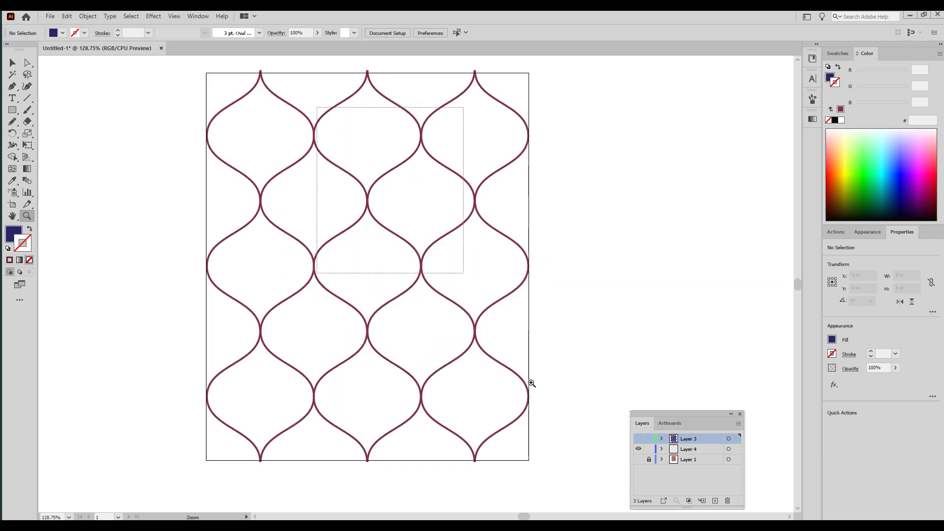
Step: Move one wavy lattice line off the artboard and delete its lower anchors
click(531, 383)
key(v)
click(449, 184)
drag(449, 183, 541, 231)
key(ctrl+minus)
key(ctrl+minus)
key(ctrl+minus)
key(a)
drag(249, 297, 348, 470)
key(Delete)
Step: Join the open ends at the top and bottom points to close the ogee shape
key(z)
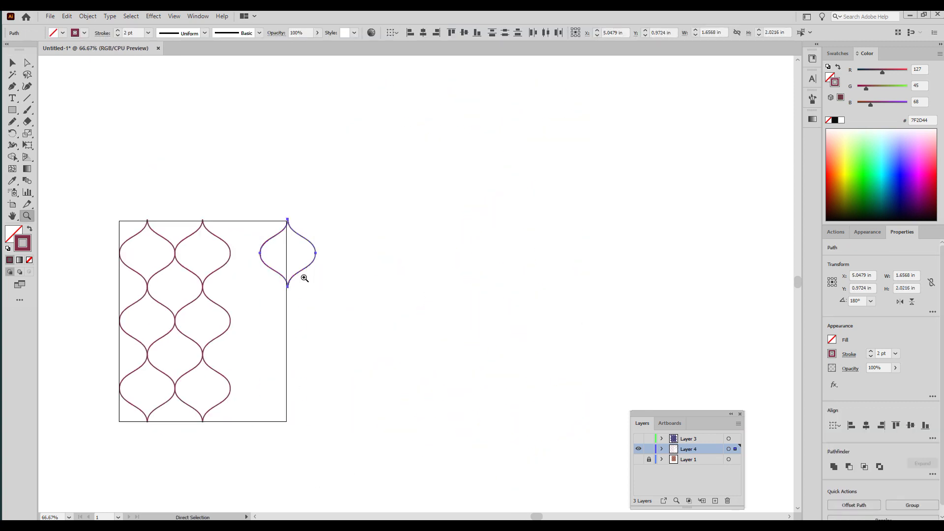
drag(263, 179, 374, 373)
key(a)
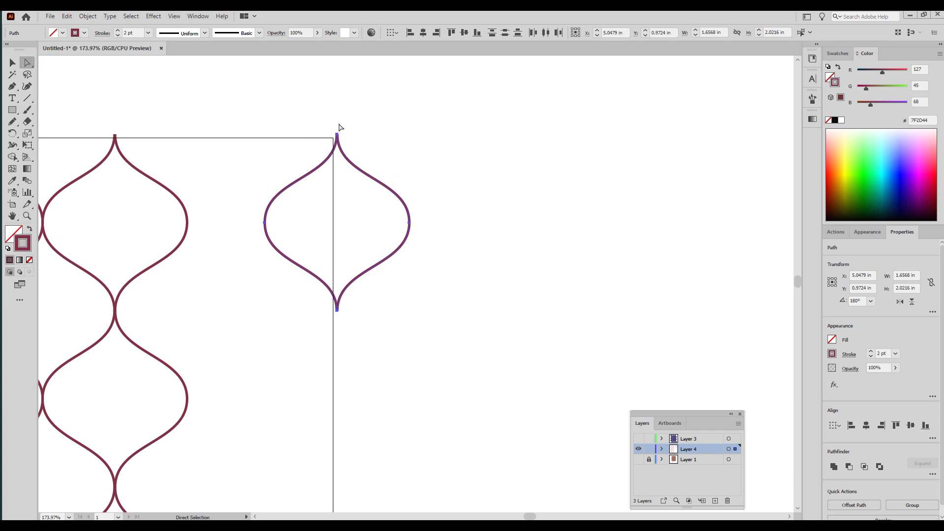
drag(329, 127, 349, 145)
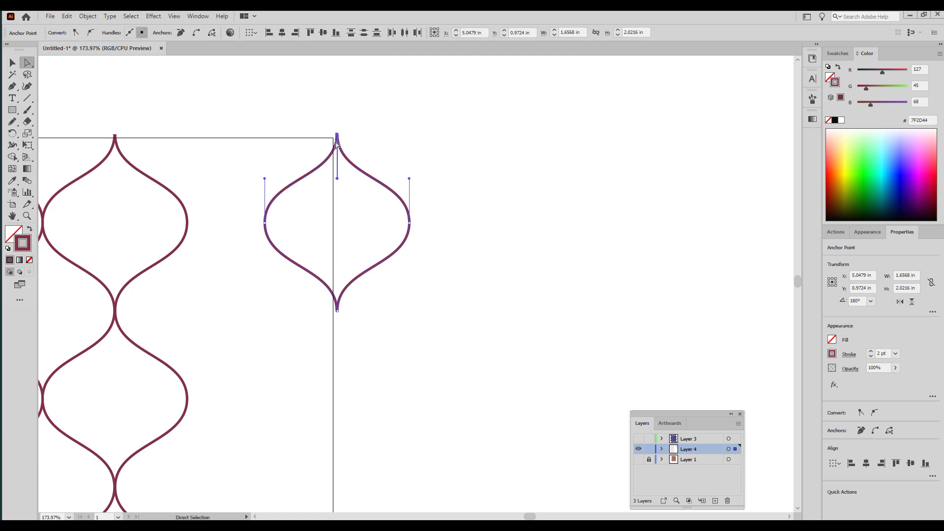
key(ctrl)
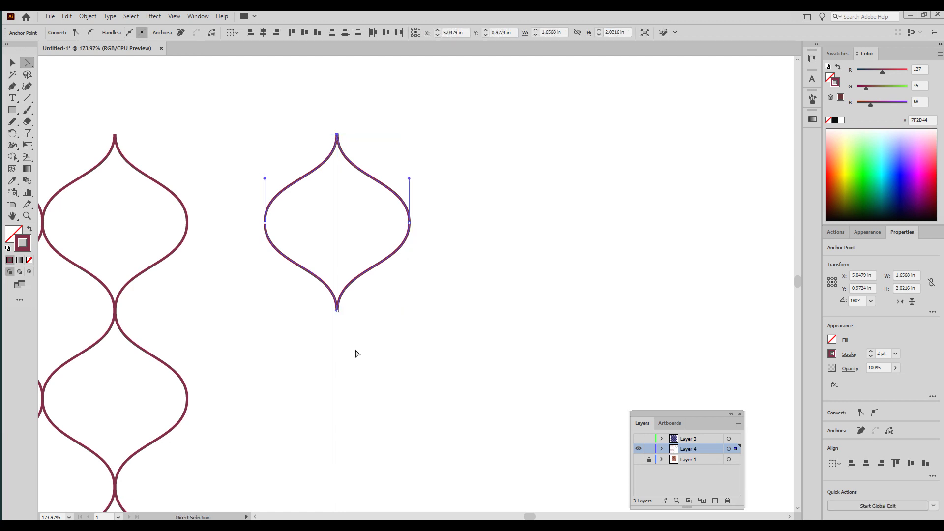
drag(353, 307, 326, 337)
key(ctrl)
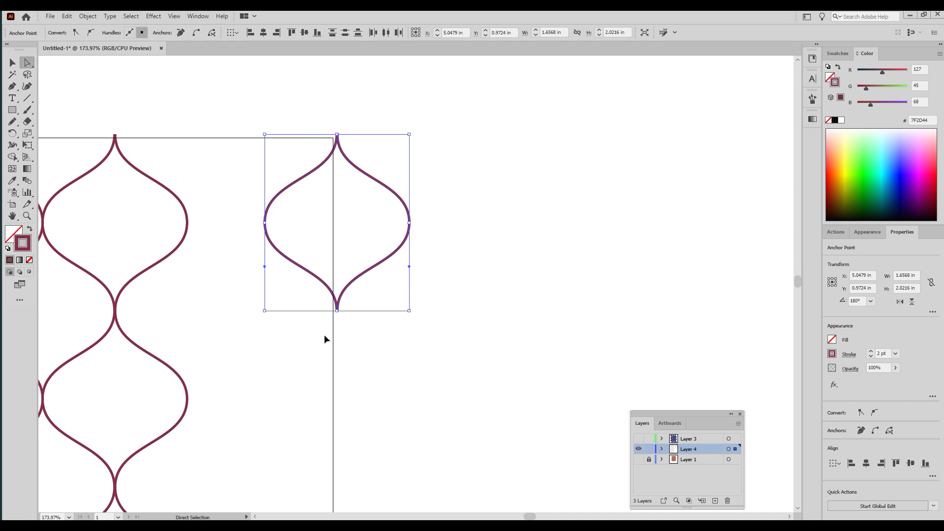
key(v)
drag(472, 134, 249, 342)
Step: Fill the ogee solid maroon and add a slimmer tan copy inside it
click(30, 230)
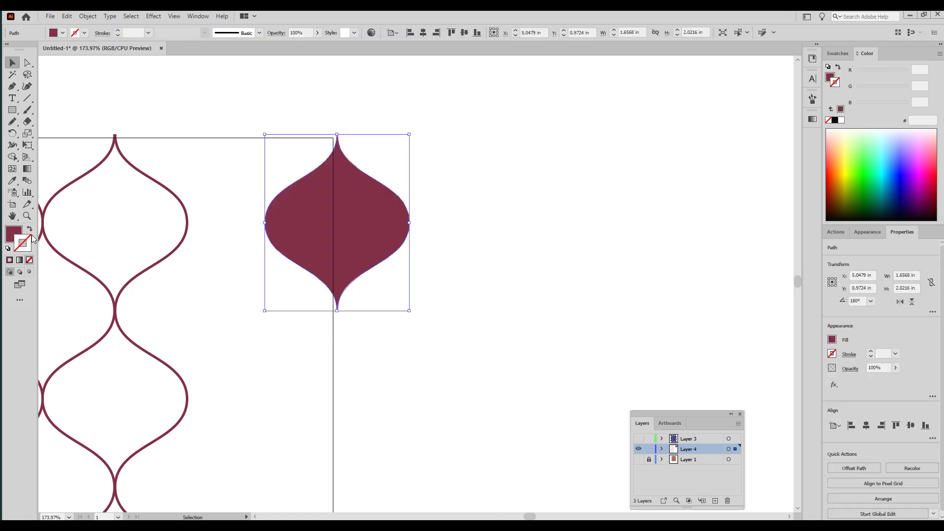
drag(370, 228, 443, 256)
key(ctrl)
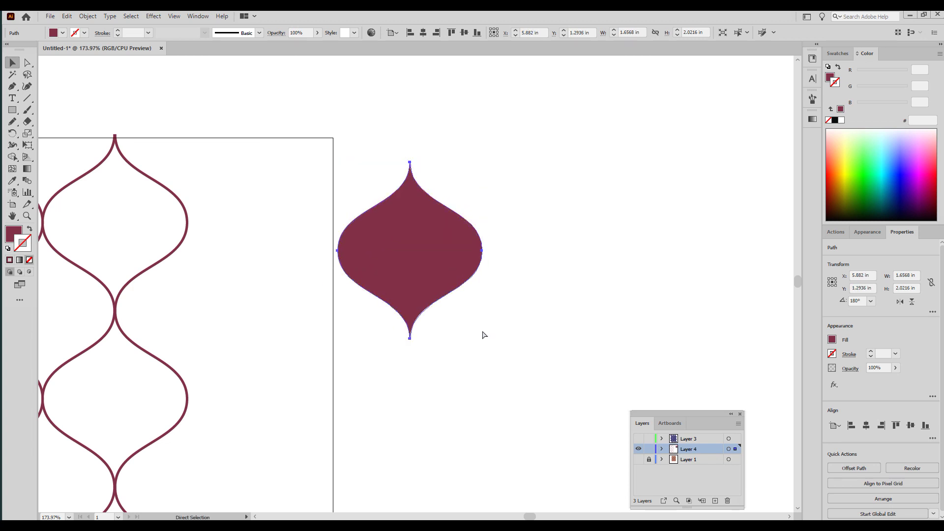
key(ctrl)
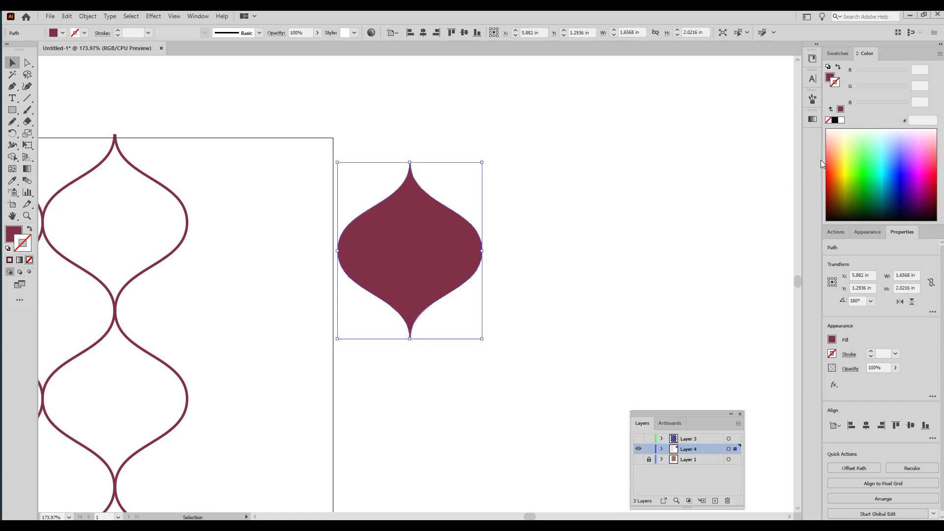
click(837, 54)
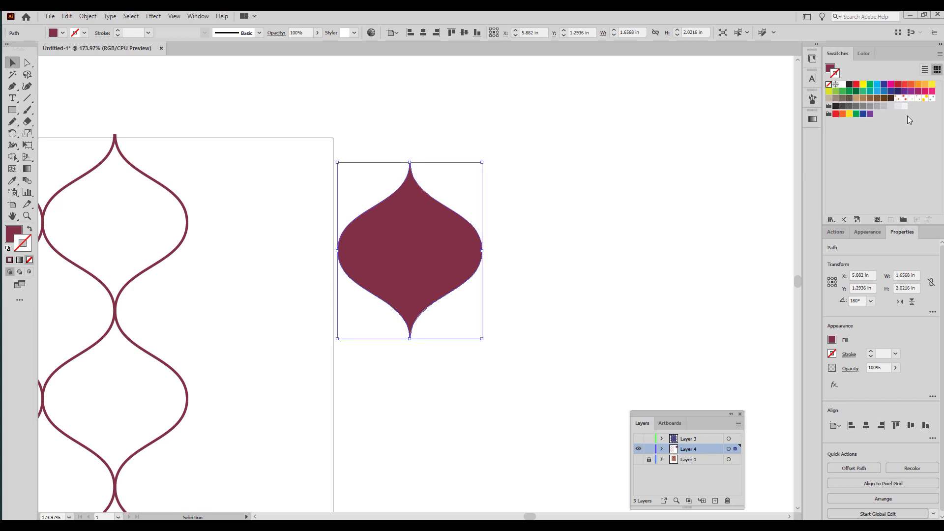
click(857, 99)
drag(482, 162, 464, 167)
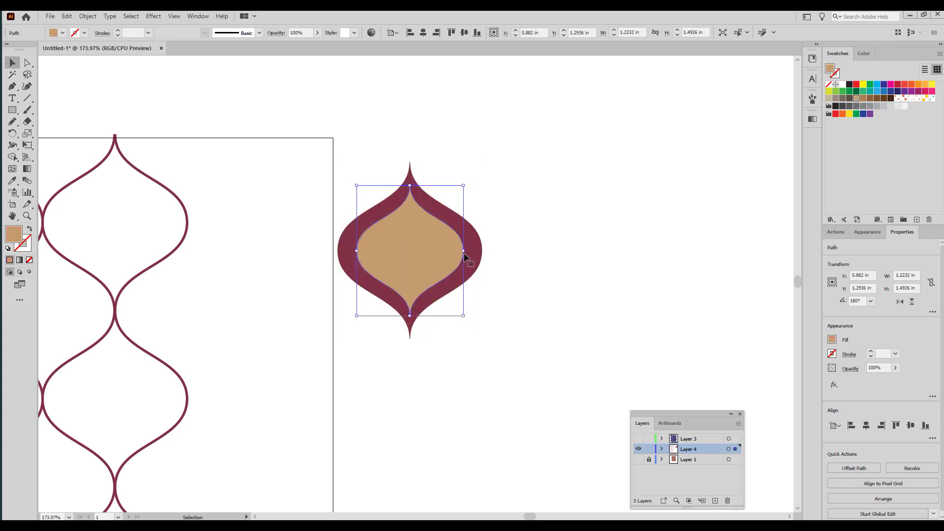
drag(463, 252, 441, 252)
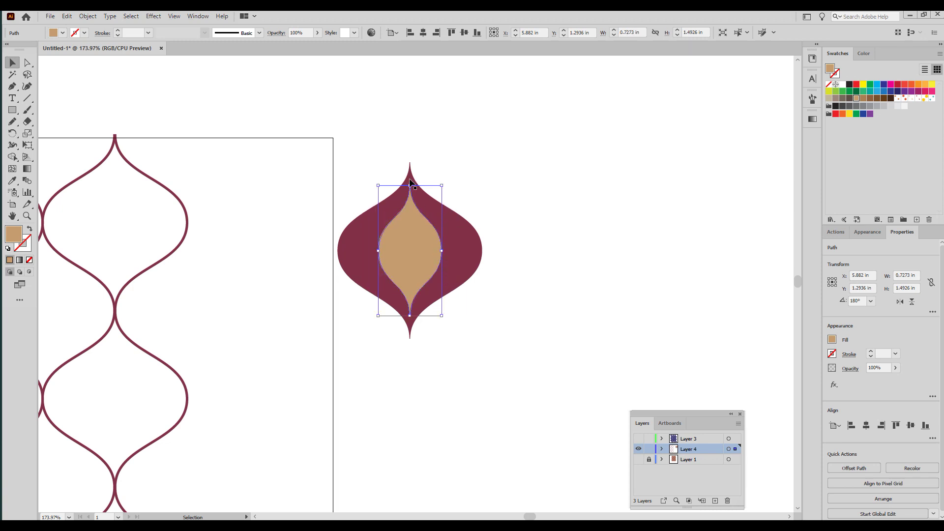
Step: Place the two-tone motif in a lattice cell, scale it slightly, and copy it right
drag(346, 147, 495, 378)
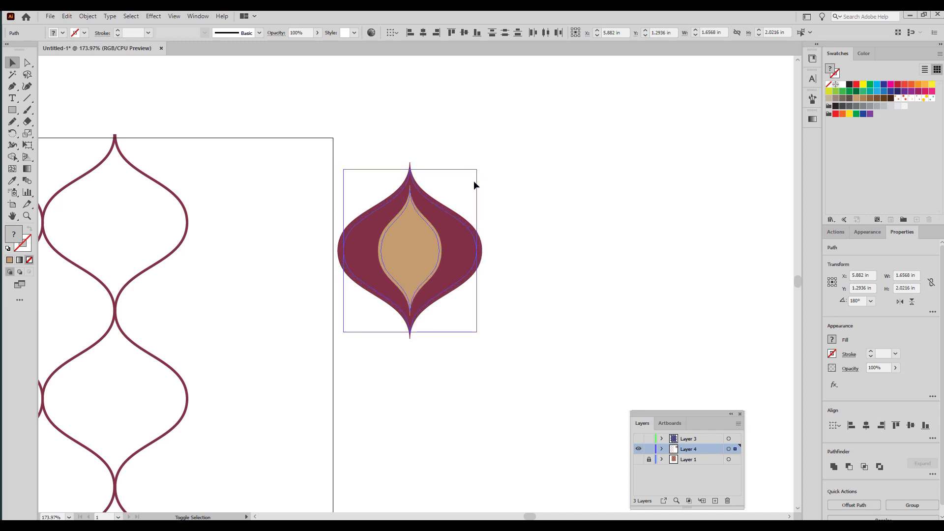
drag(412, 255, 165, 223)
drag(182, 139, 179, 143)
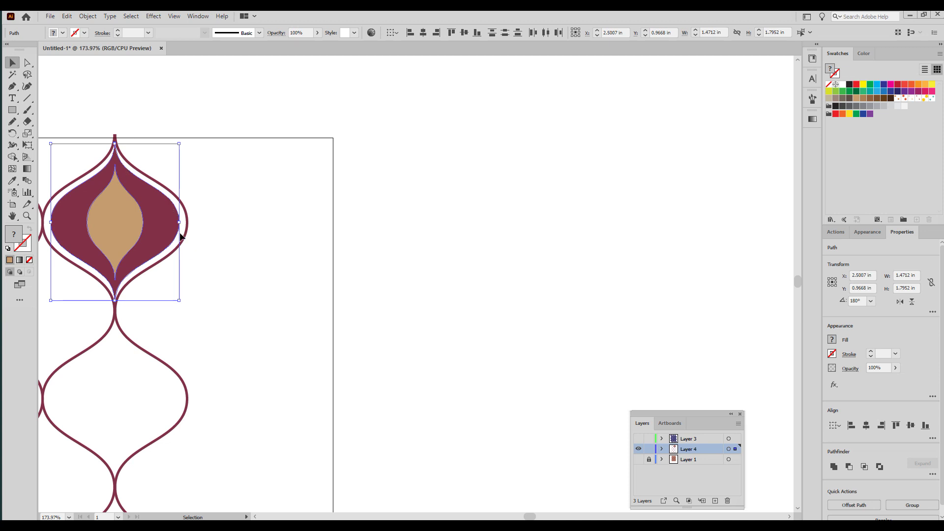
drag(199, 337, 439, 371)
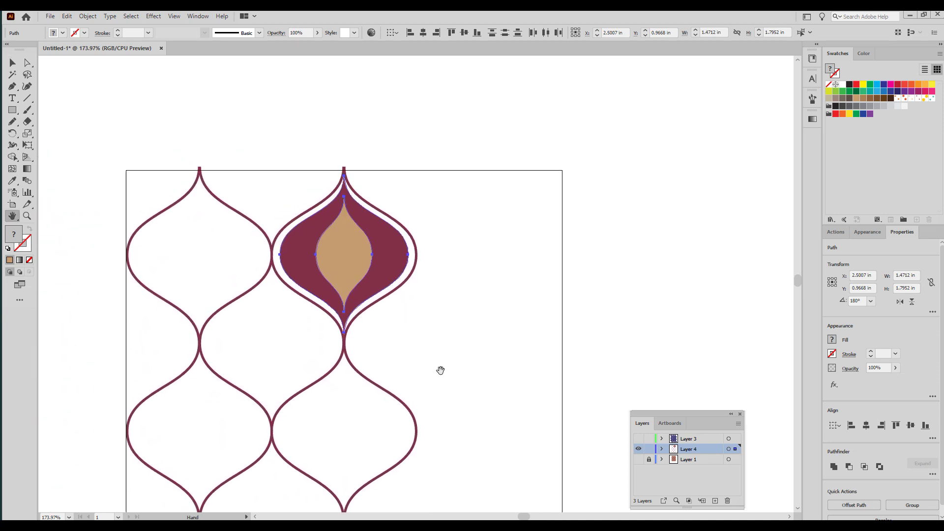
drag(371, 261, 519, 289)
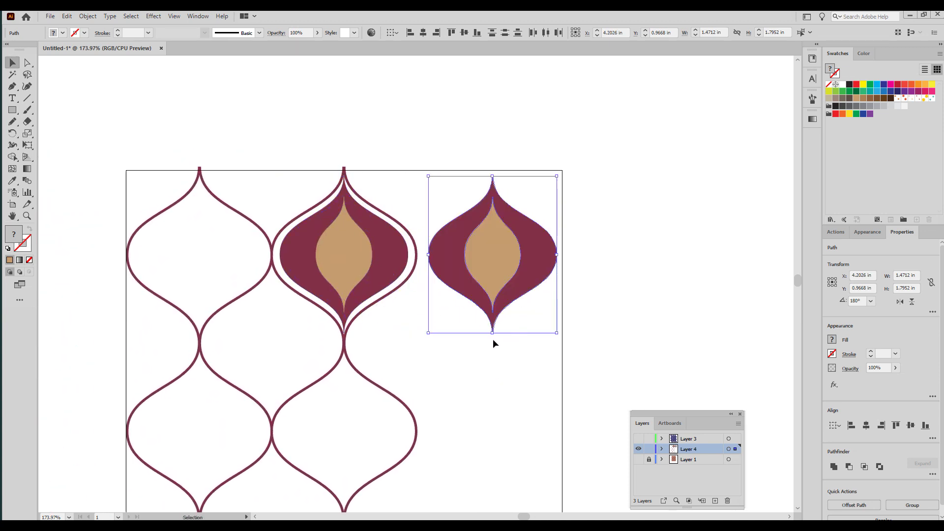
Step: Apply a Scribble effect to the copied motif with the angle set to 90°
click(153, 17)
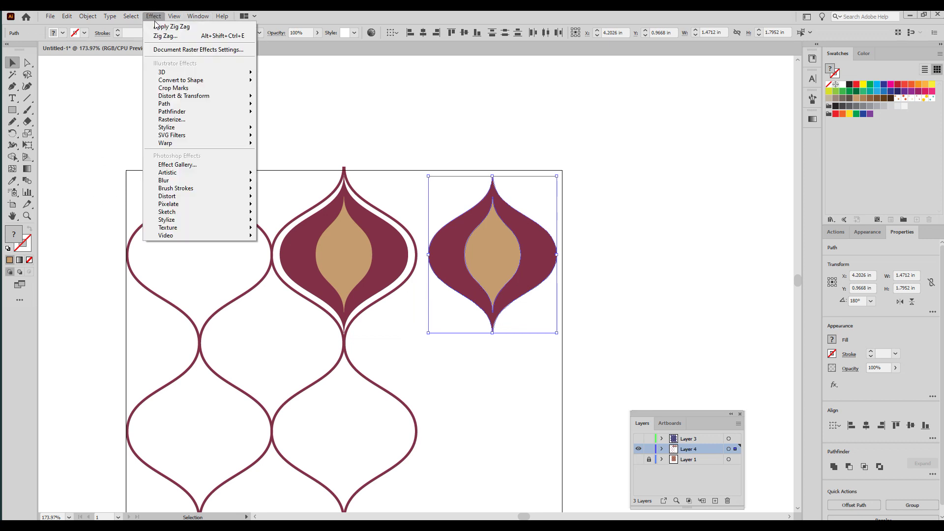
mouse_move(182, 129)
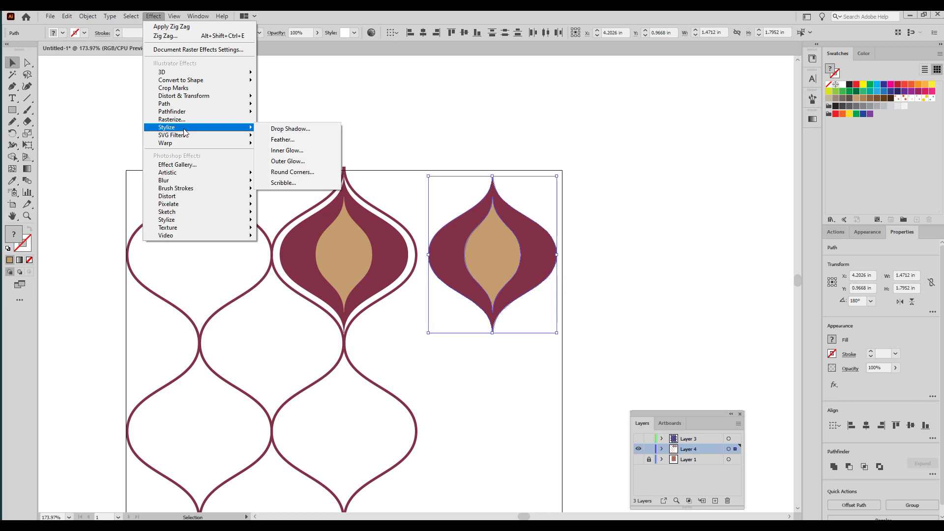
click(304, 184)
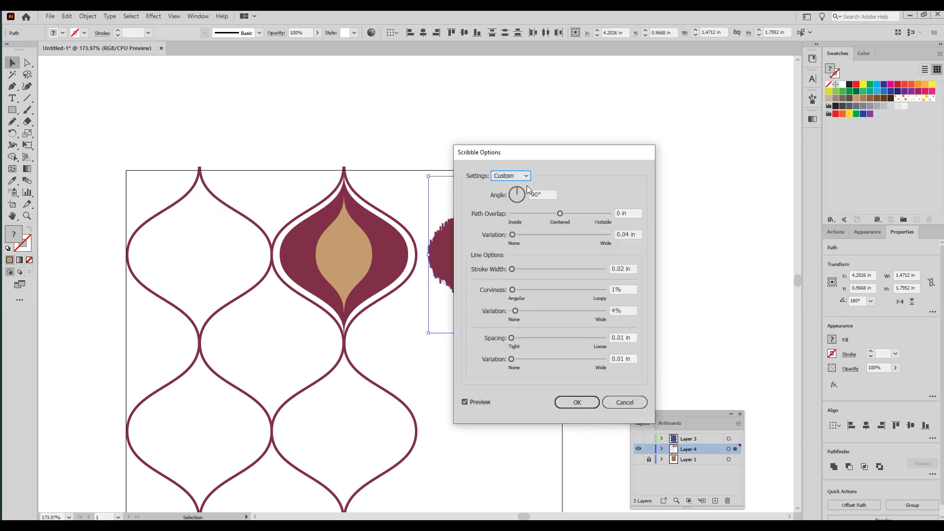
mouse_move(536, 152)
mouse_down()
mouse_move(569, 133)
mouse_move(674, 154)
mouse_move(613, 145)
mouse_move(633, 146)
mouse_up()
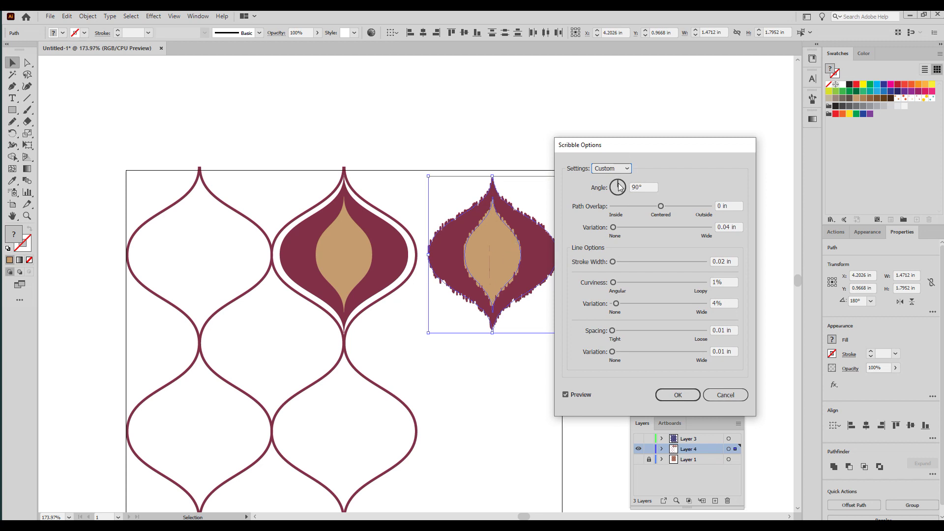
click(625, 182)
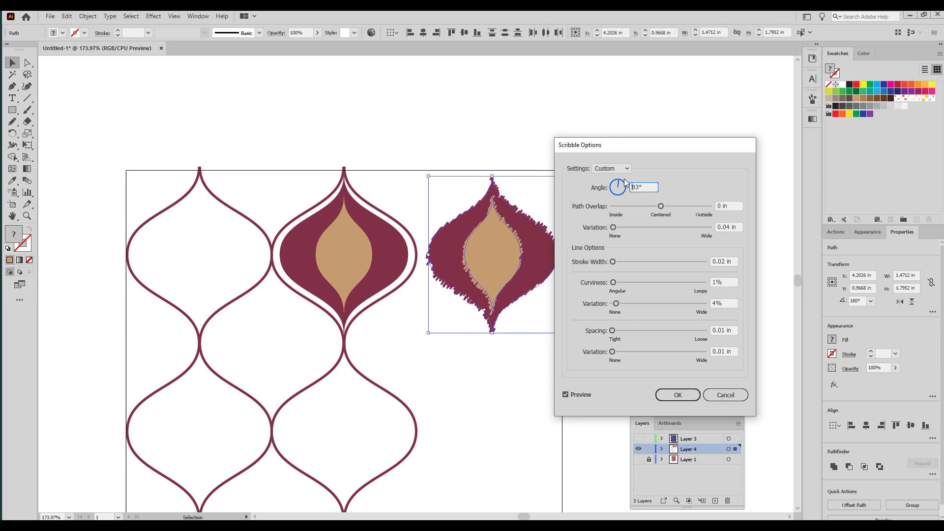
click(619, 182)
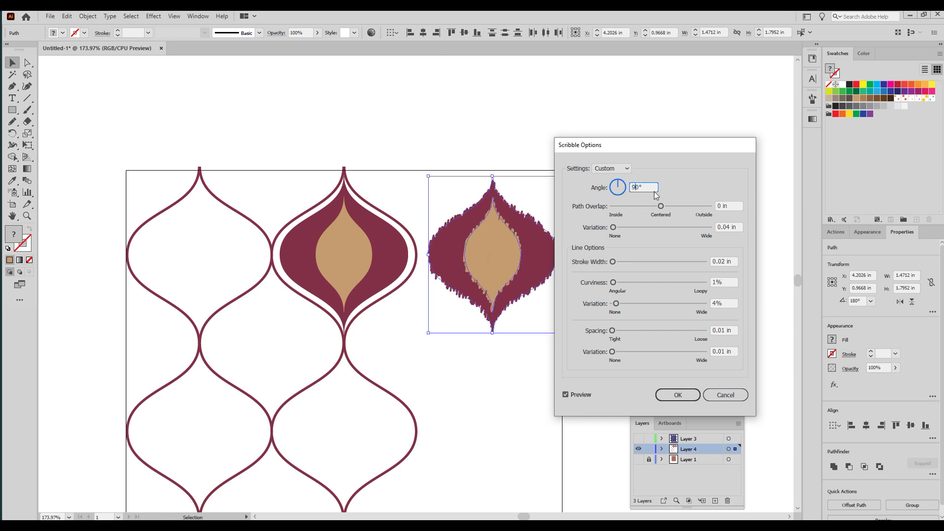
drag(655, 146, 649, 150)
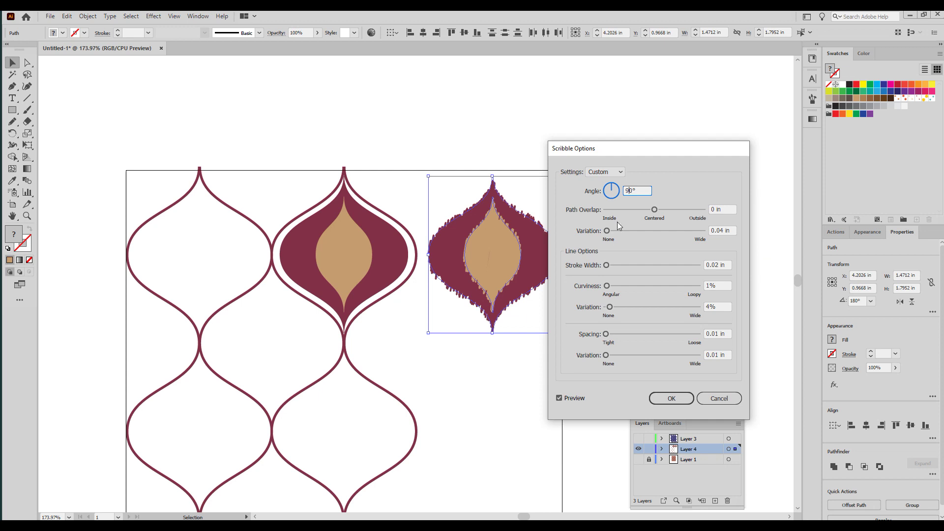
Step: Tune the scribble's overlap, stroke width, line variation and spacing, then apply it
drag(606, 230, 608, 234)
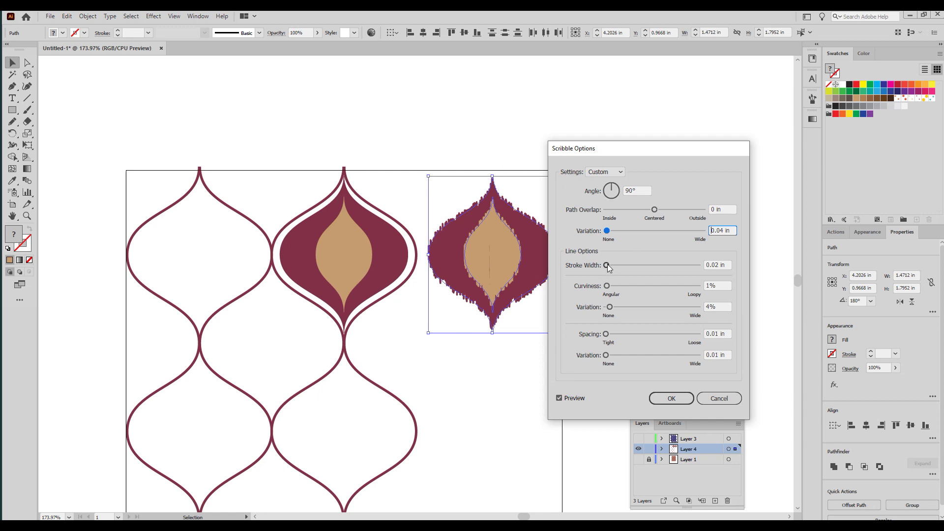
drag(608, 266, 607, 267)
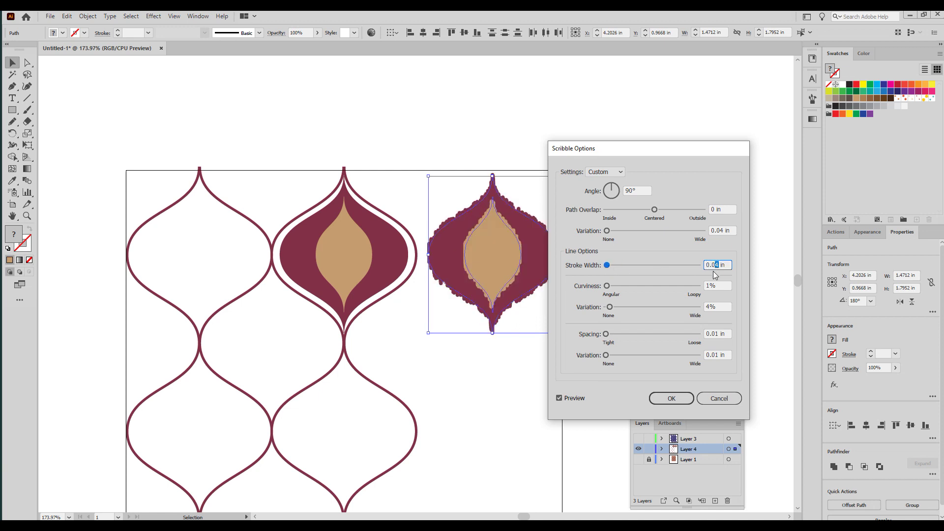
click(727, 229)
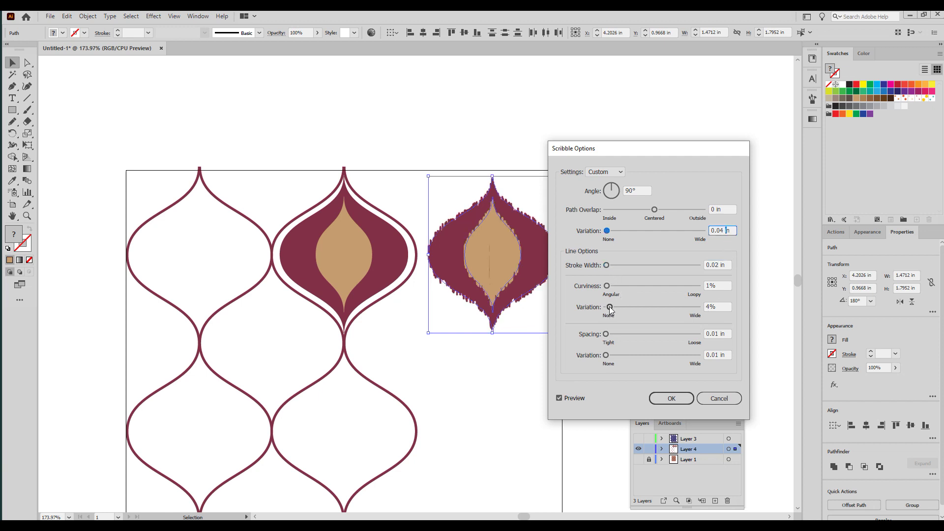
drag(609, 306, 615, 305)
click(606, 334)
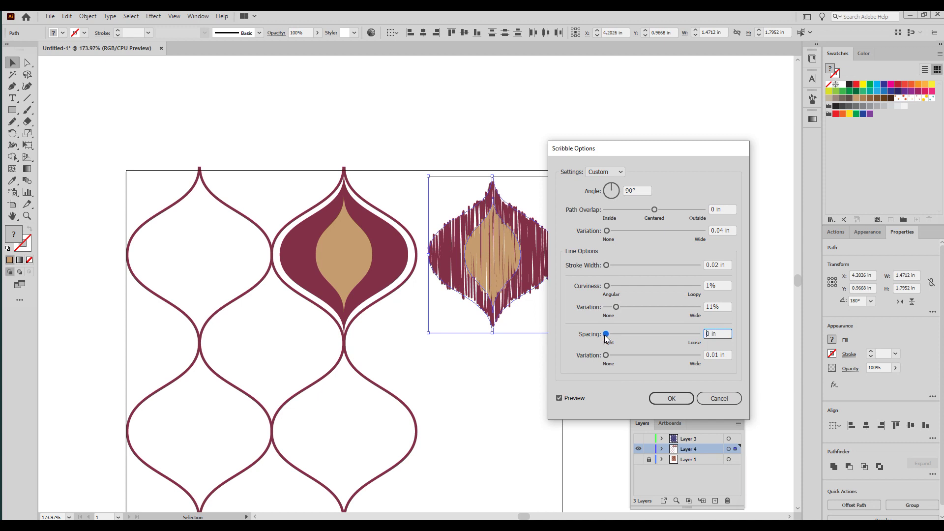
click(606, 336)
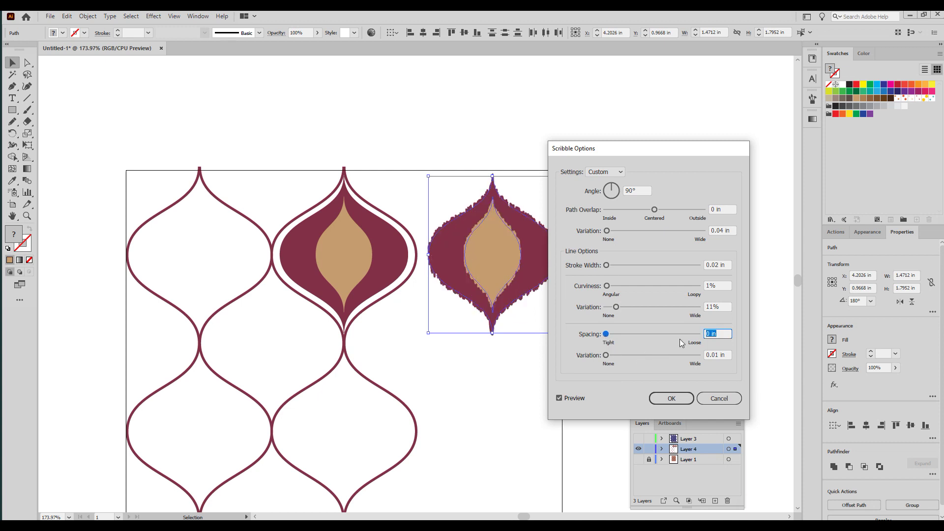
click(707, 333)
click(723, 306)
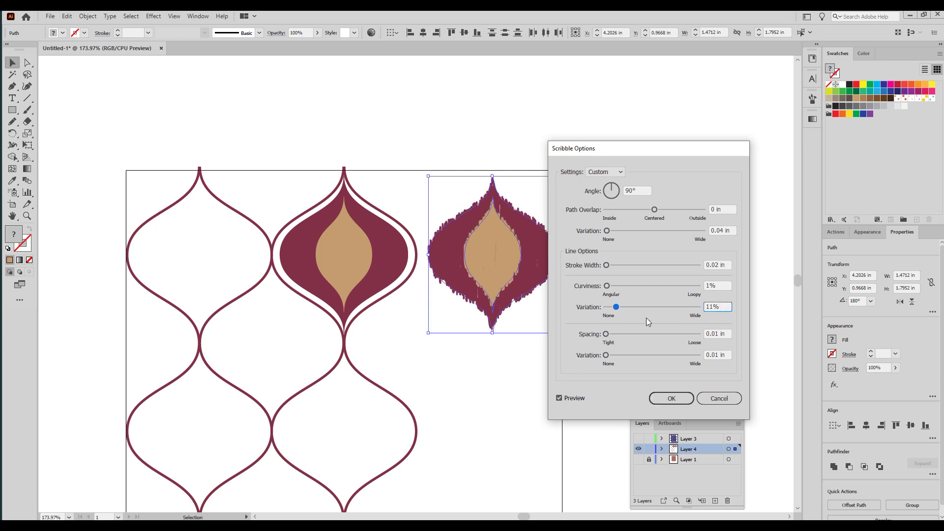
click(671, 398)
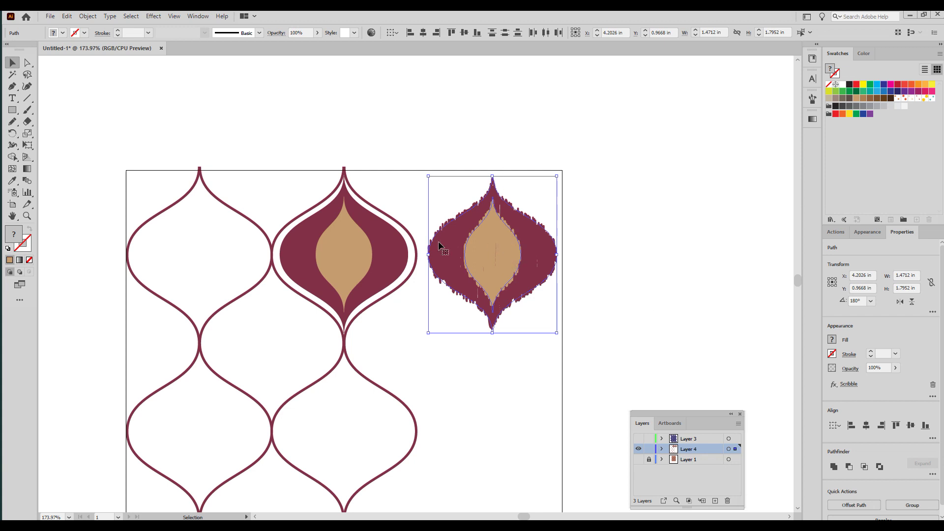
Step: Replace the plain motif in the second-column cell with the scribbled motif
ctrl+click(391, 249)
key(Delete)
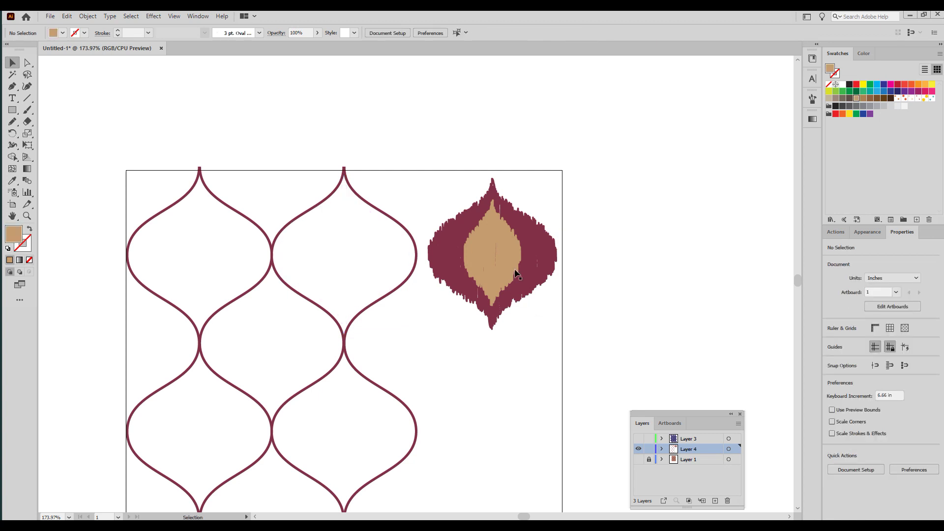
drag(440, 146, 570, 368)
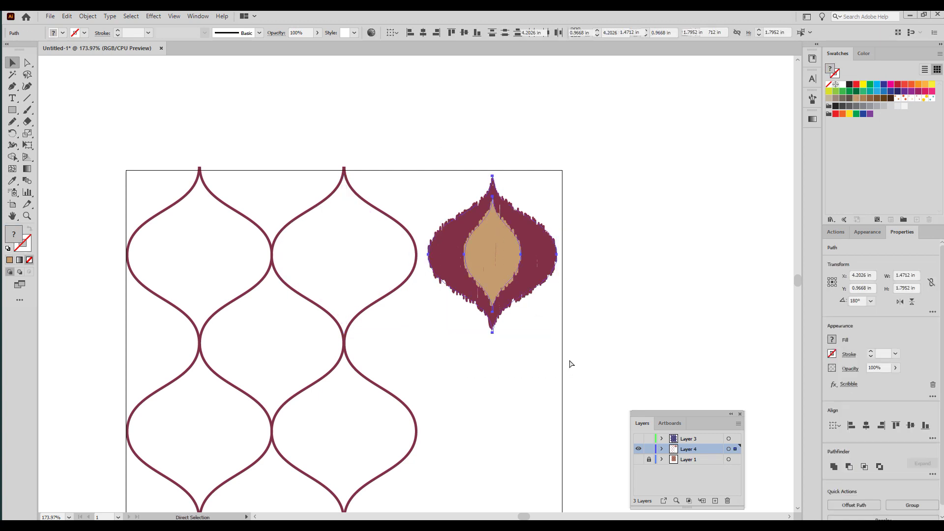
drag(507, 254, 359, 253)
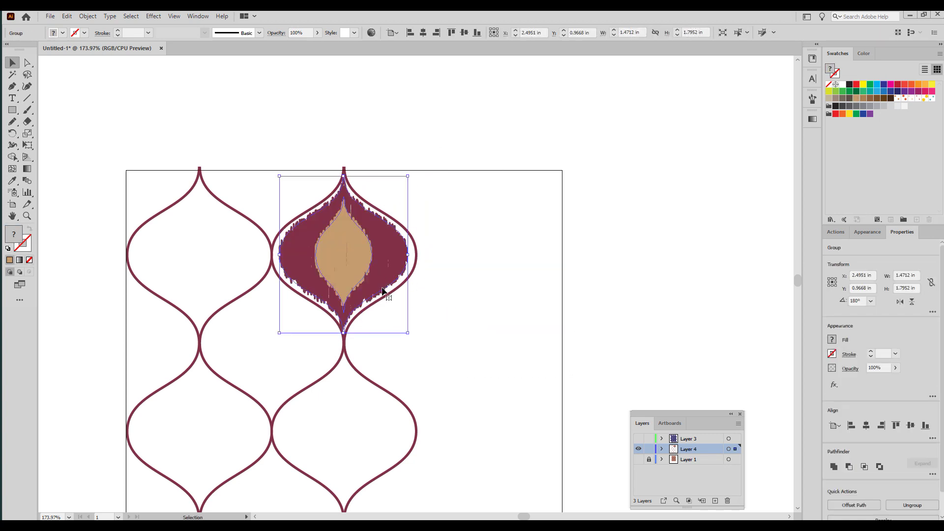
ctrl+alt+click(421, 346)
Step: Copy the motif down into the cells below and move all three onto a new Layer 5
ctrl+alt+click(434, 353)
drag(362, 176, 358, 385)
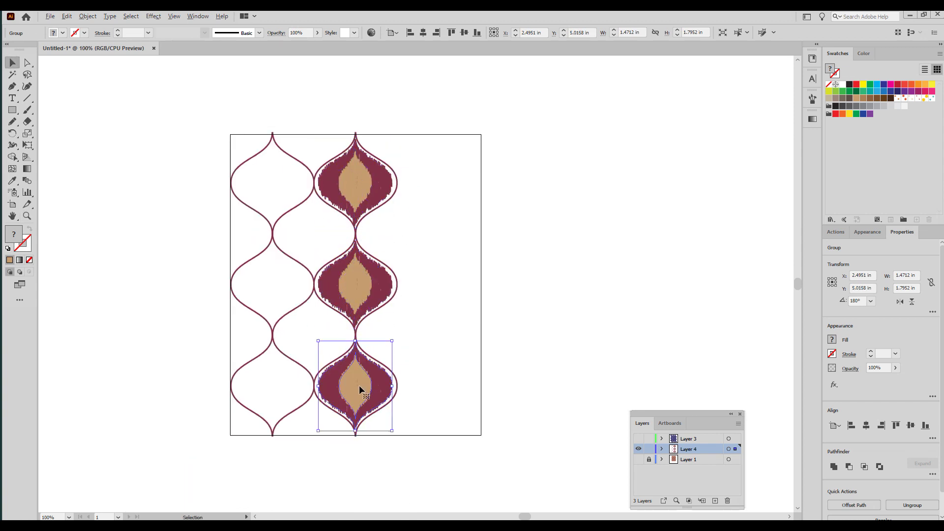
shift+click(375, 266)
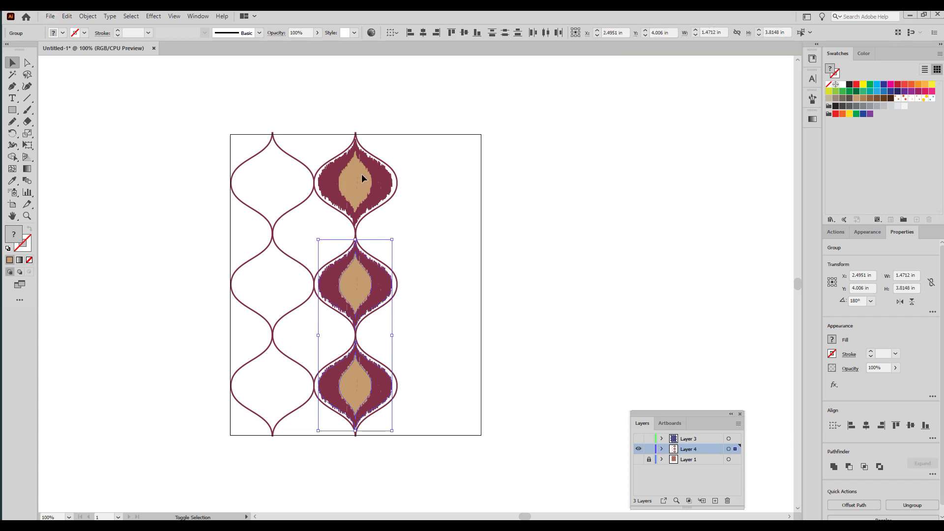
shift+click(363, 182)
click(715, 501)
drag(735, 459, 738, 449)
Step: Lock the outline layer and unlock Layer 5 so only the motifs are editable
click(649, 449)
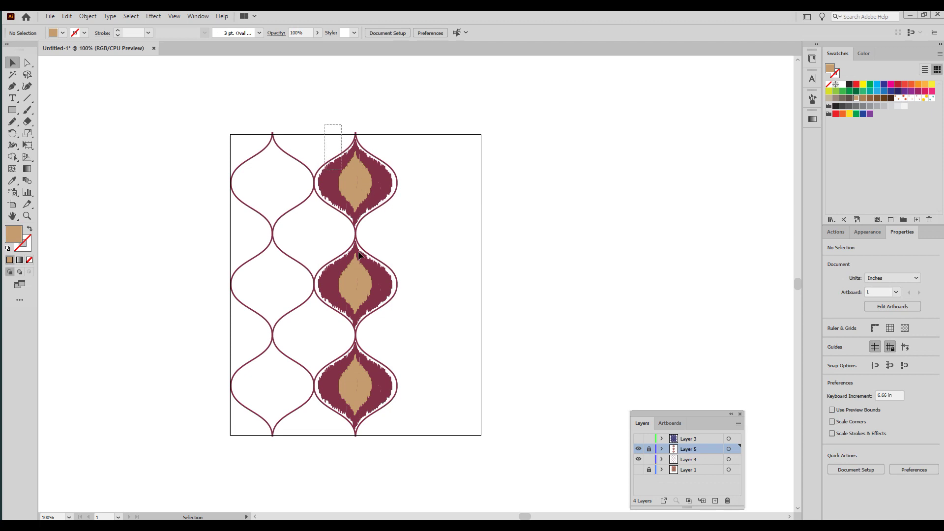
drag(327, 125, 417, 436)
click(308, 237)
drag(309, 238, 412, 351)
click(649, 449)
click(649, 460)
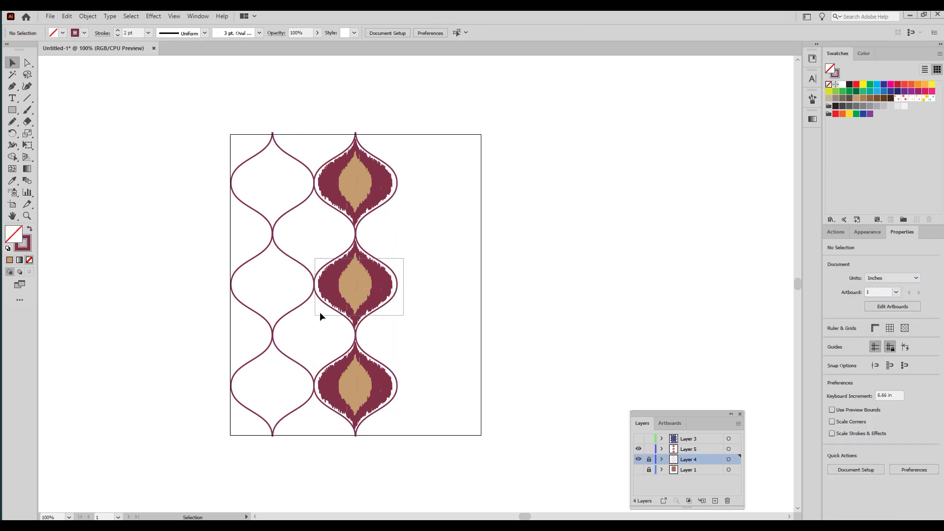
Step: Rotate the middle motif 180°, zoom in to check it, then frame the whole column
click(359, 253)
drag(355, 237, 370, 338)
key(z)
drag(356, 259, 460, 389)
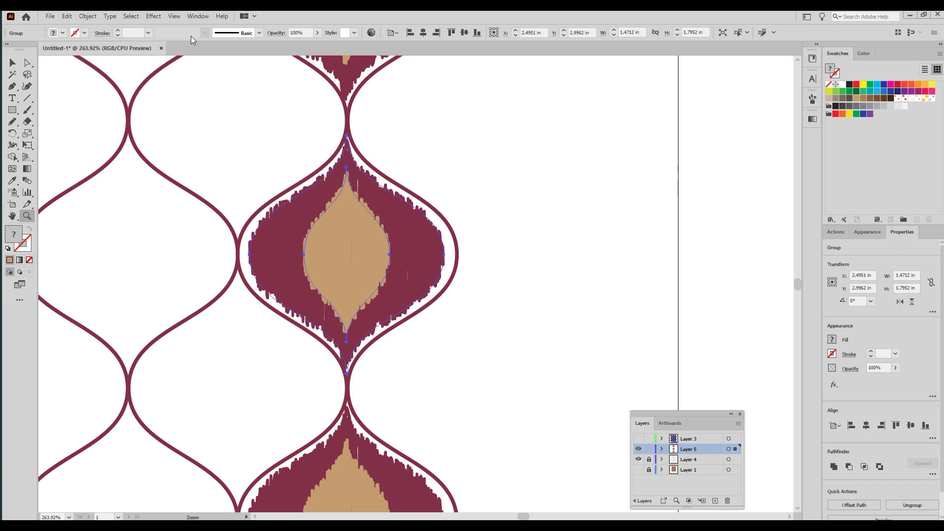
click(149, 19)
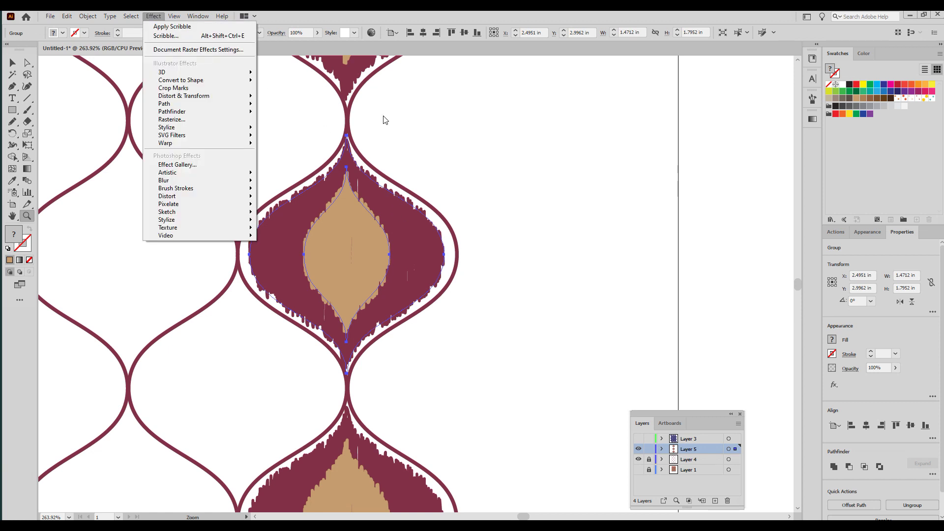
click(456, 166)
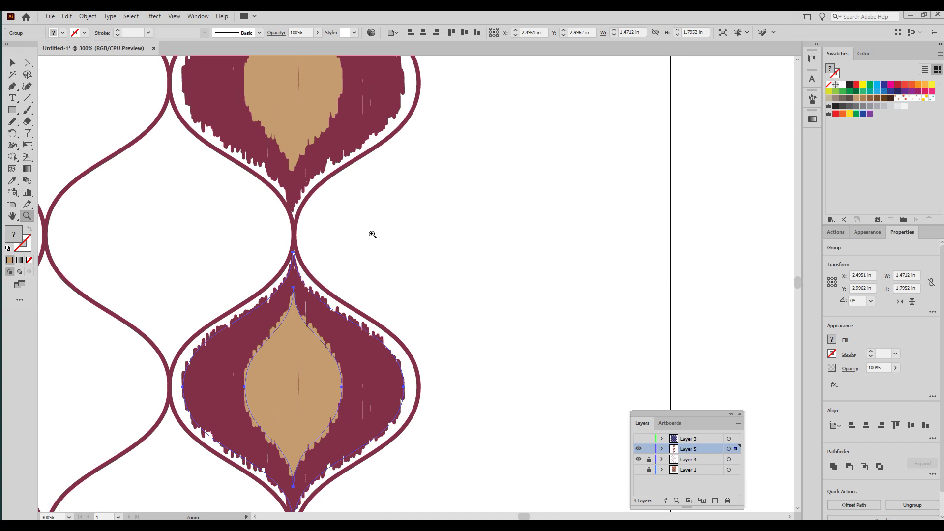
alt+click(422, 391)
alt+click(425, 396)
alt+click(424, 396)
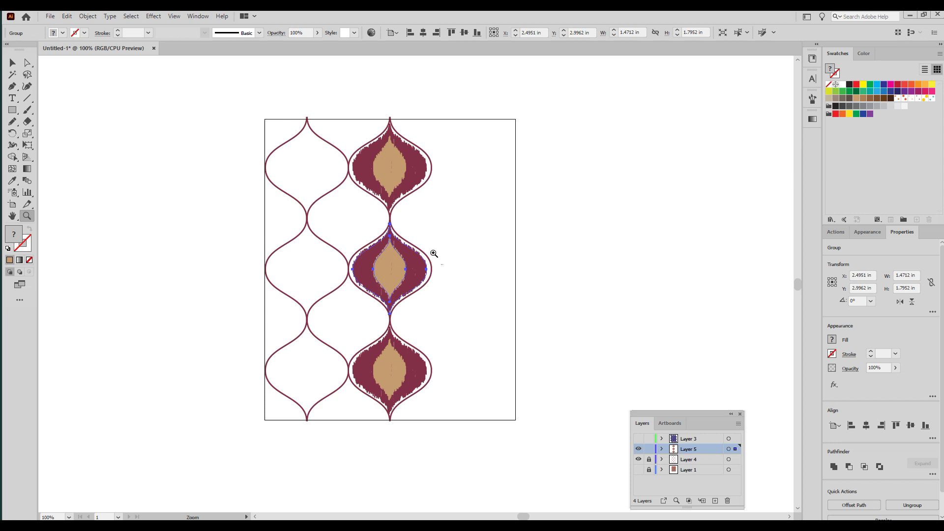
drag(432, 252, 453, 331)
Step: Alt-drag copies of the motif column to build a third column
key(v)
key(ctrl+a)
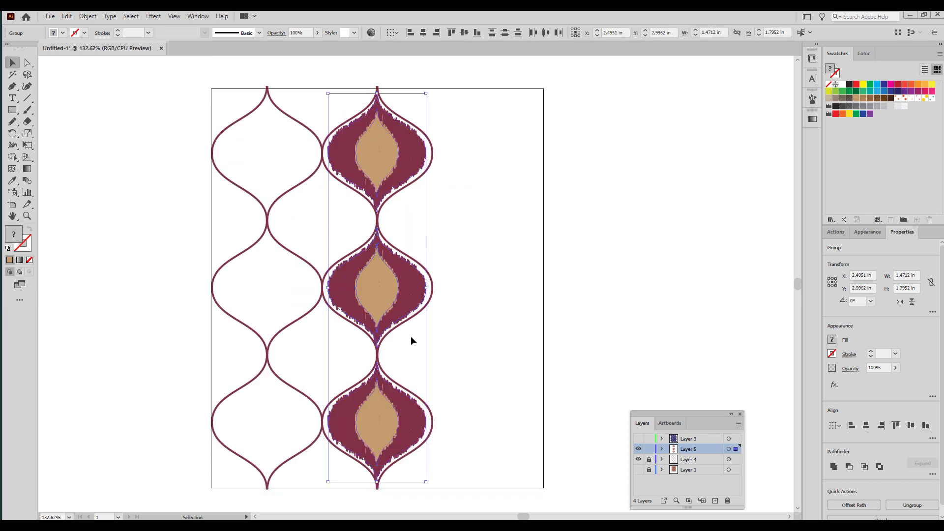
drag(412, 282, 306, 285)
drag(199, 98, 461, 432)
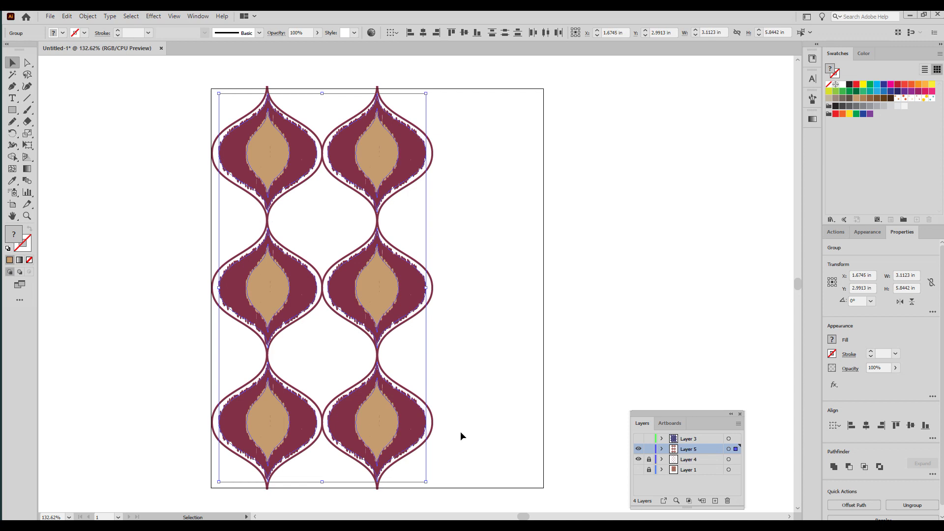
click(456, 159)
drag(306, 469, 487, 316)
Step: Alt-drag an offset, half-dropped copy of all three columns into the gaps
drag(597, 92, 165, 471)
drag(489, 305, 470, 360)
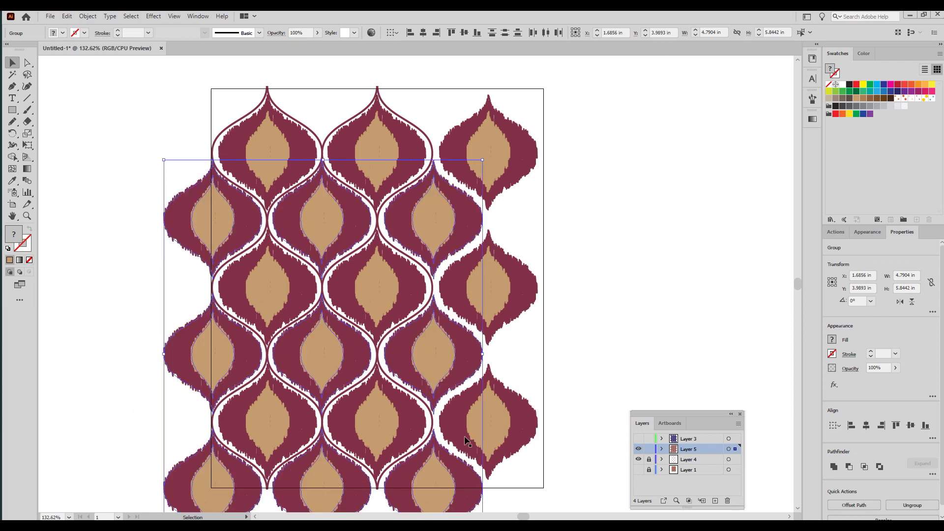
click(371, 32)
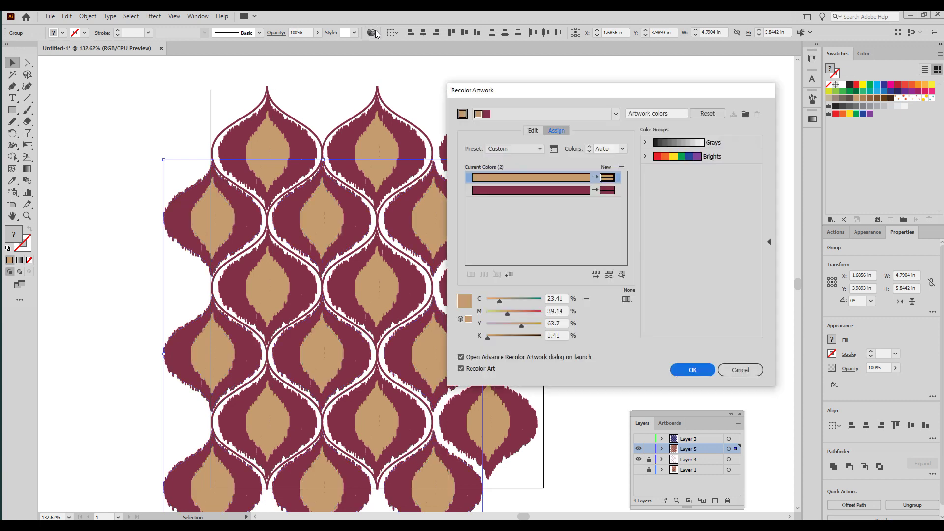
Step: Swap burgundy and tan in the offset motifs with Recolor Artwork, then lock Layer 5
mouse_move(609, 192)
mouse_down()
mouse_move(607, 181)
mouse_move(618, 192)
mouse_up()
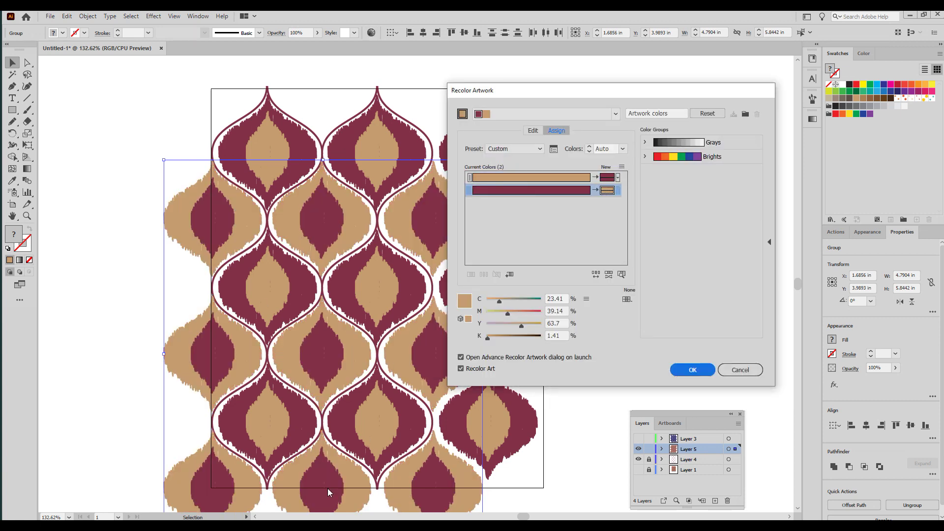
click(692, 370)
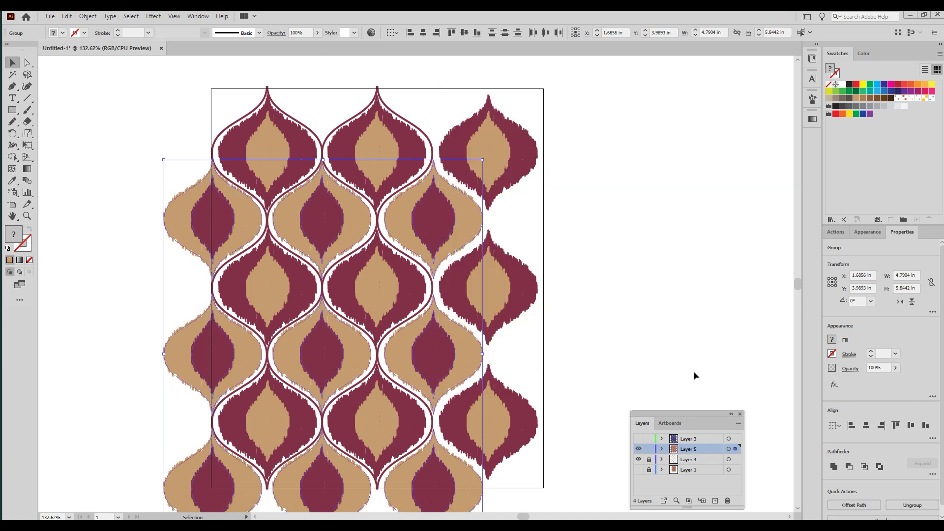
click(649, 450)
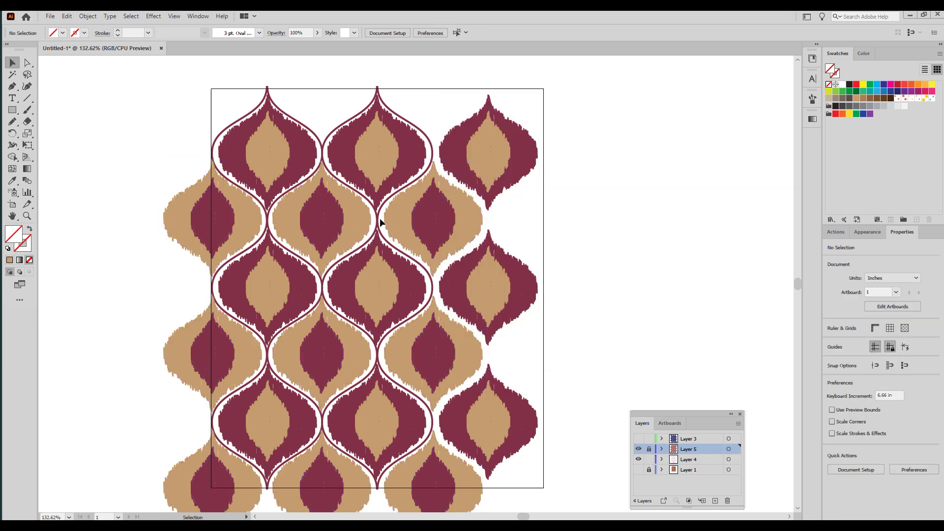
click(430, 142)
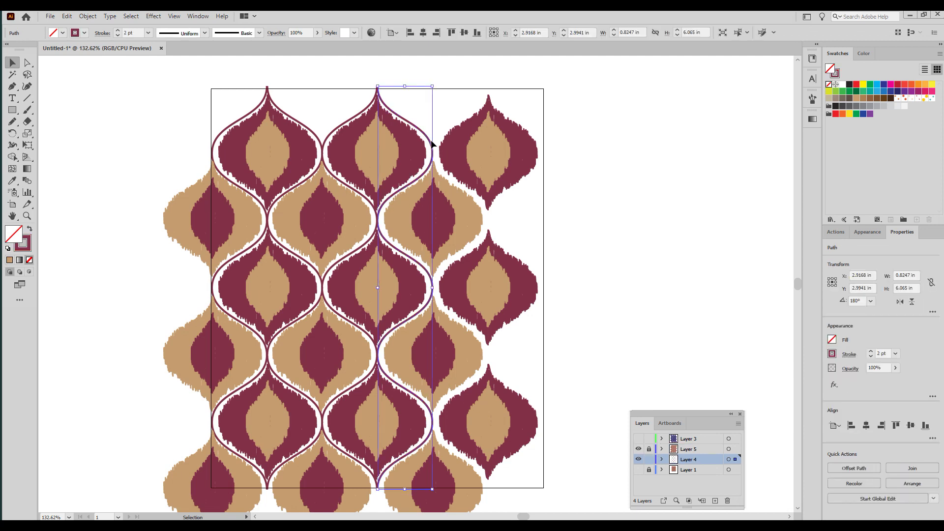
Step: Copy two wavy framework lines one column to the right
shift+click(383, 89)
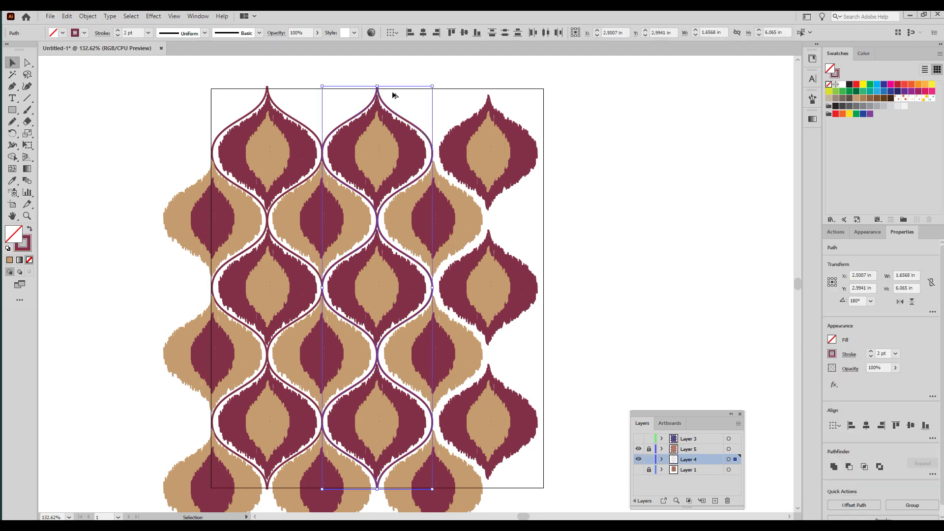
drag(393, 95, 489, 93)
click(607, 249)
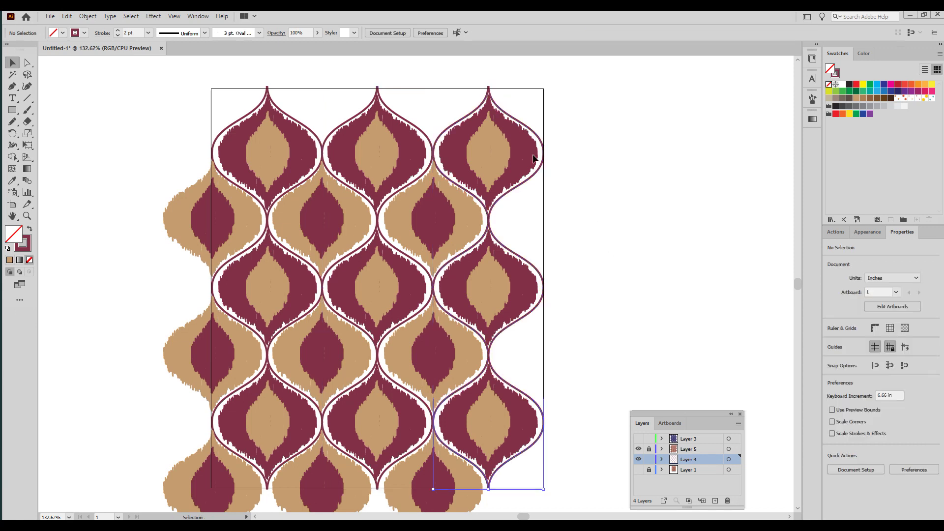
Step: Give all the framework lines a dark brown #66441B stroke
mouse_move(211, 83)
mouse_down()
mouse_move(362, 98)
mouse_move(565, 166)
mouse_move(650, 277)
mouse_up()
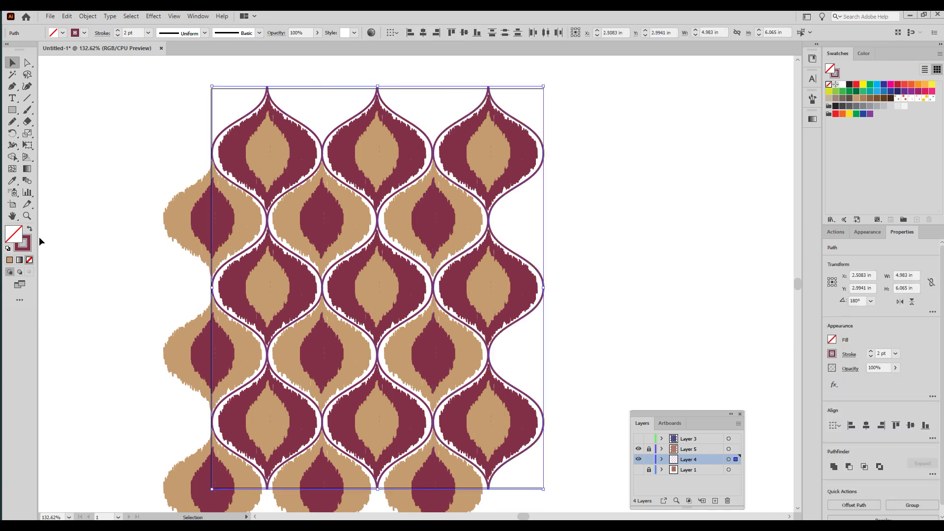
double_click(23, 243)
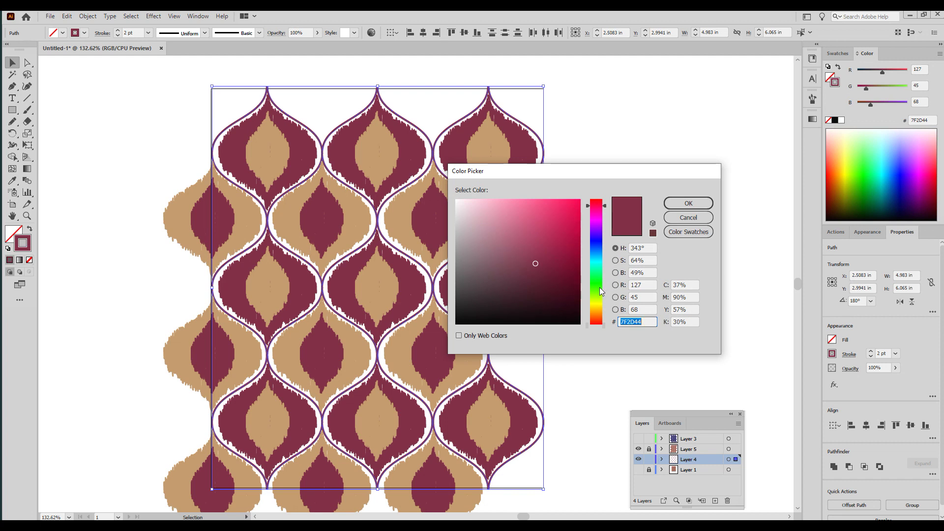
click(596, 302)
drag(475, 265, 472, 267)
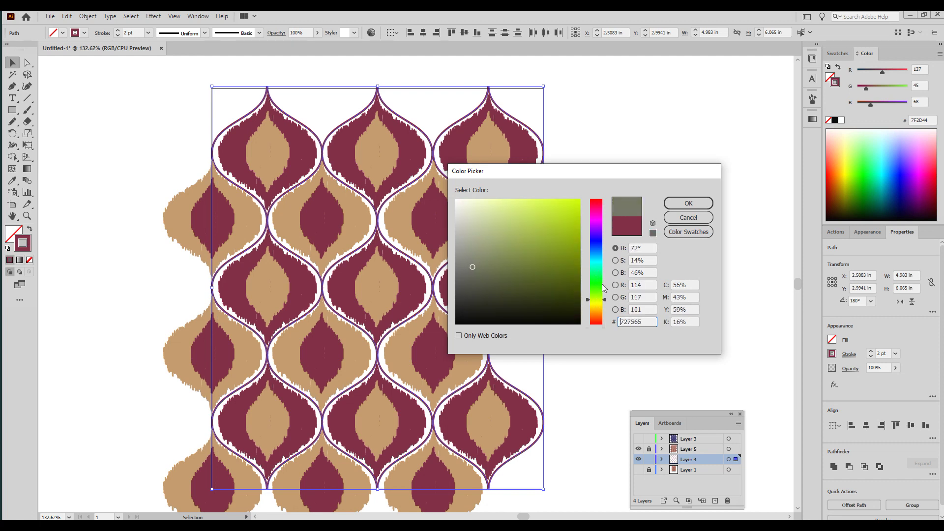
click(596, 313)
drag(566, 301, 548, 274)
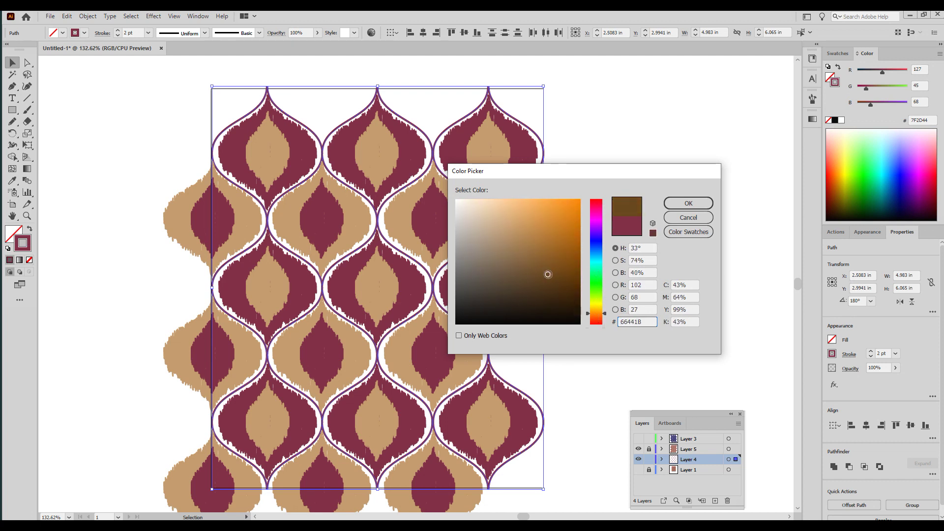
click(681, 202)
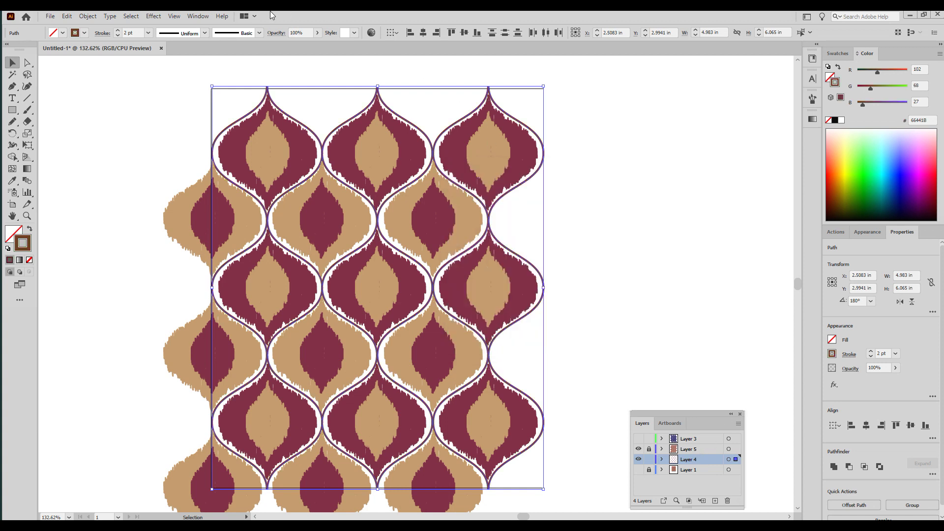
Step: Zoom in on the top of the pattern and select one framework curve
key(z)
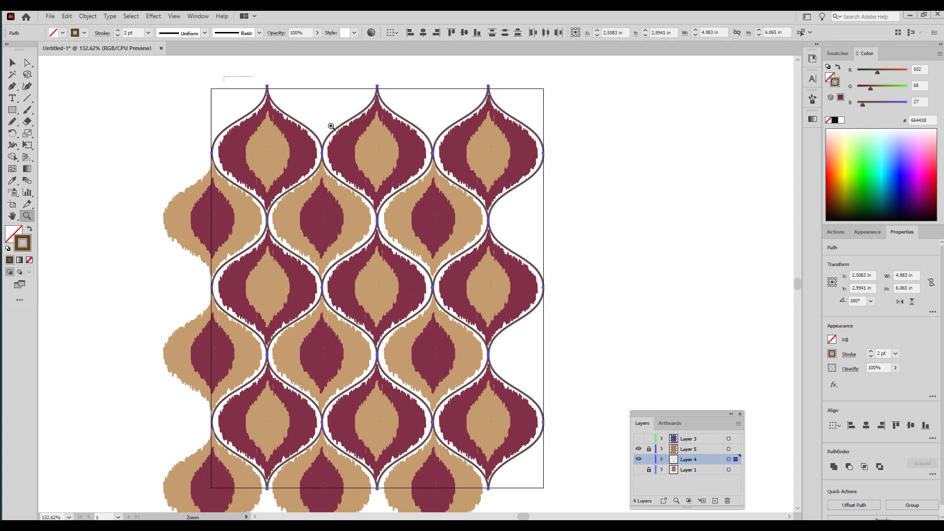
drag(224, 76, 593, 342)
key(ctrl+equal)
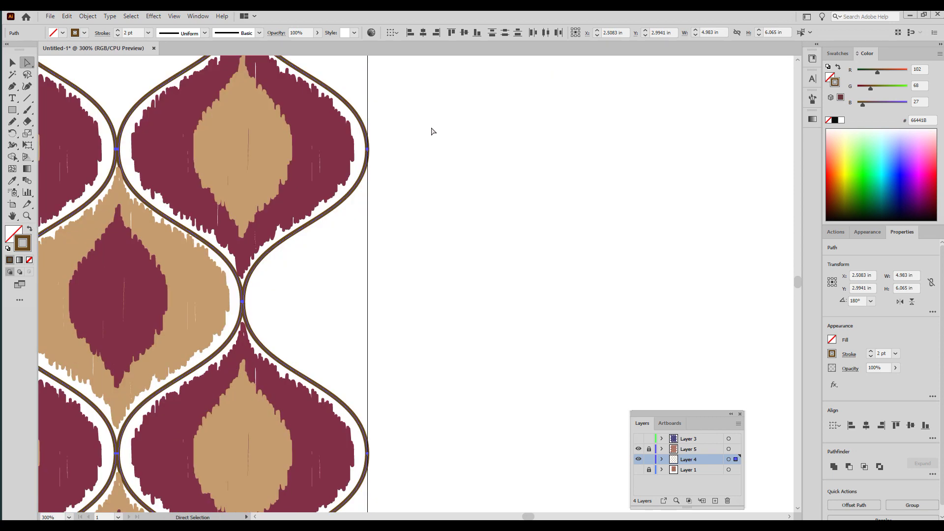
key(ctrl+minus)
key(ctrl+equal)
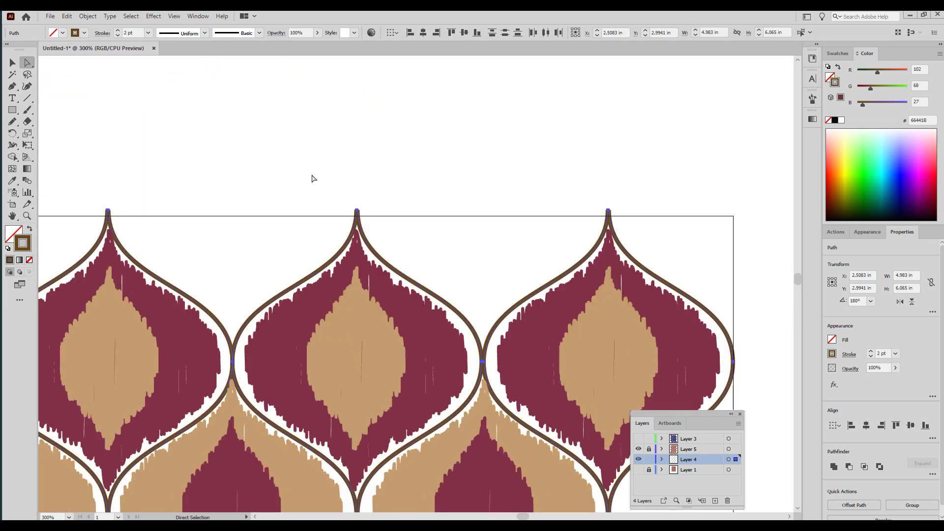
click(458, 299)
click(454, 301)
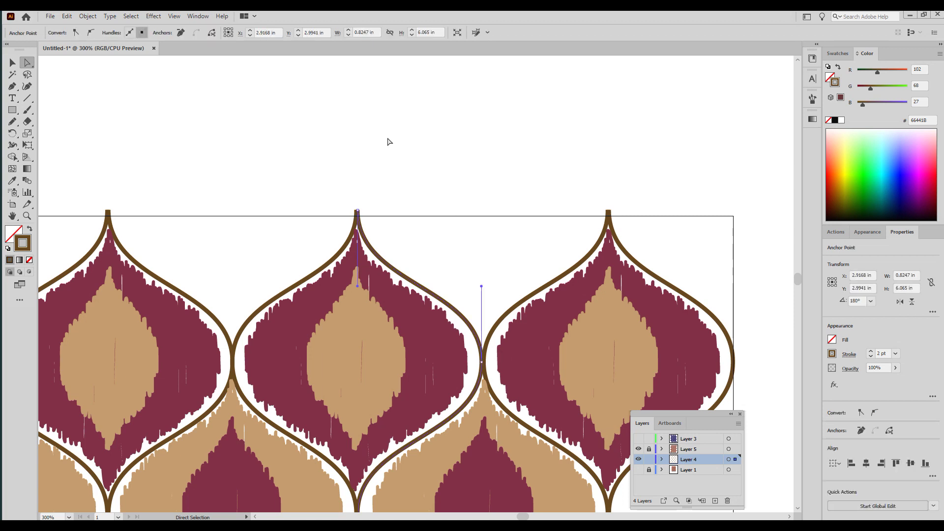
Step: Apply a Scribble effect to the curve with 0.02 in Variation and tighter Spacing
click(153, 16)
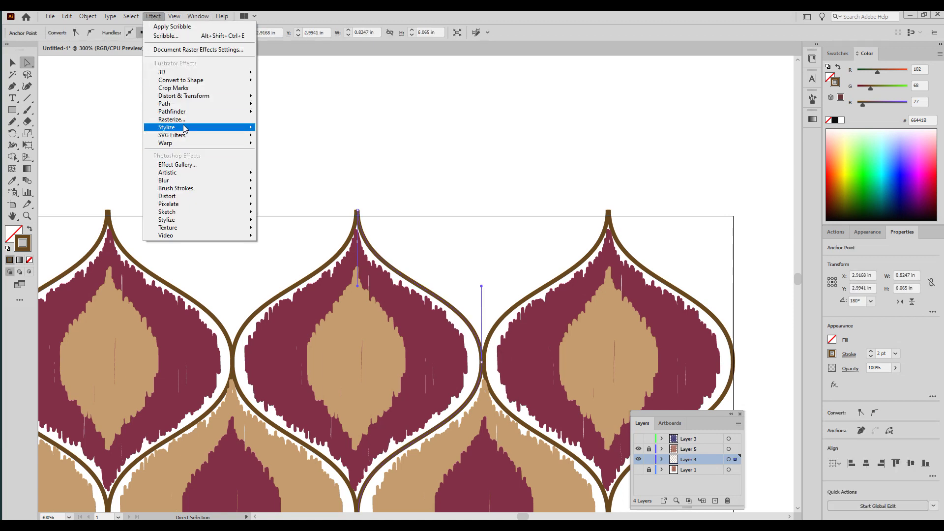
mouse_move(185, 129)
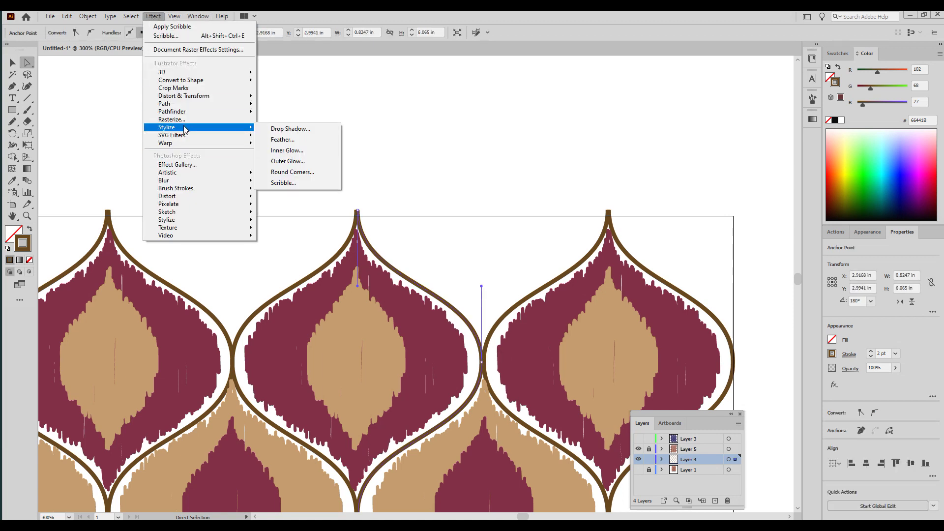
click(315, 184)
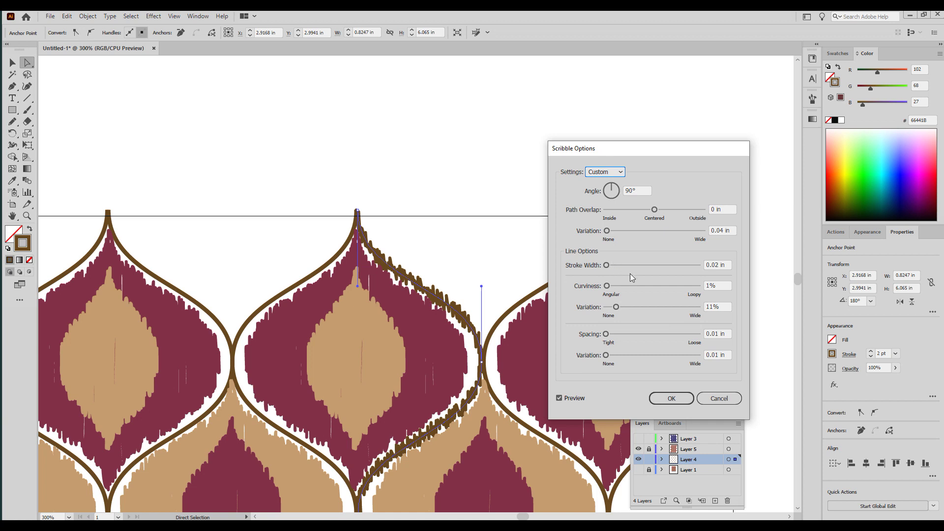
click(607, 231)
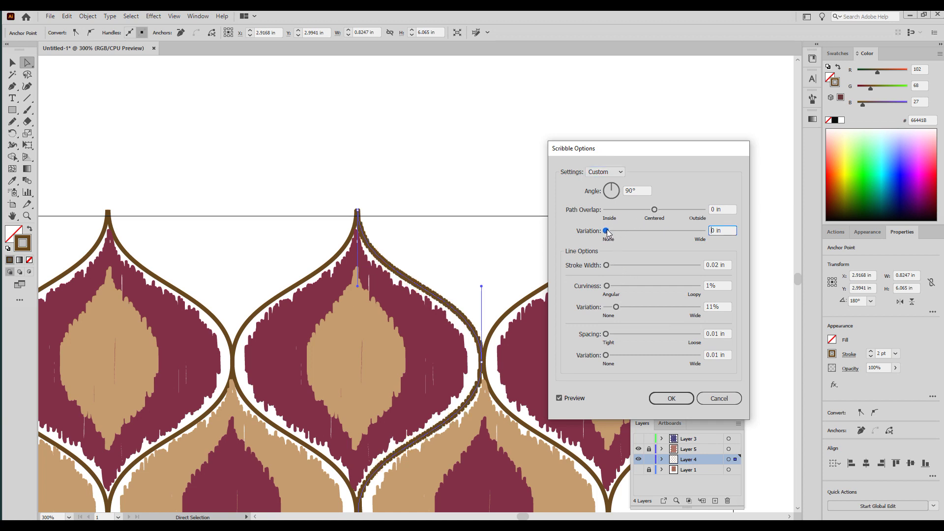
drag(607, 231, 607, 232)
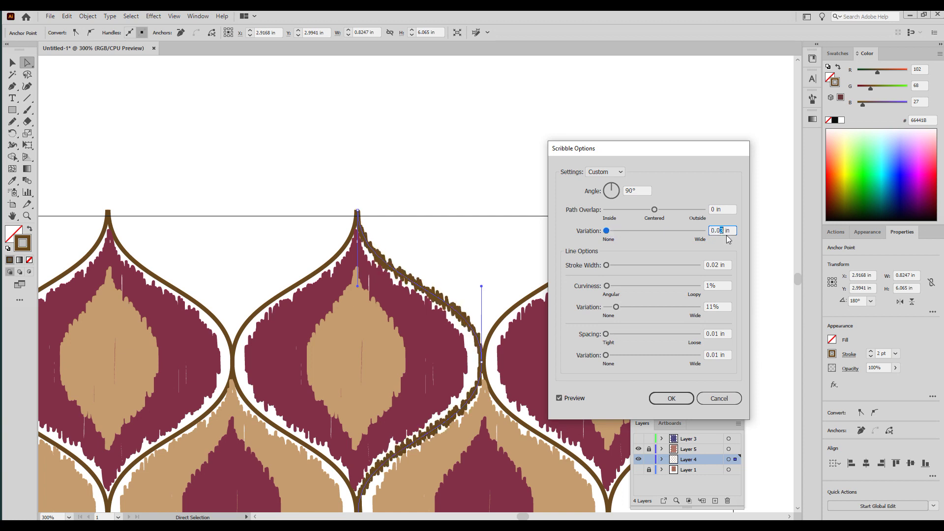
text(2)
click(728, 265)
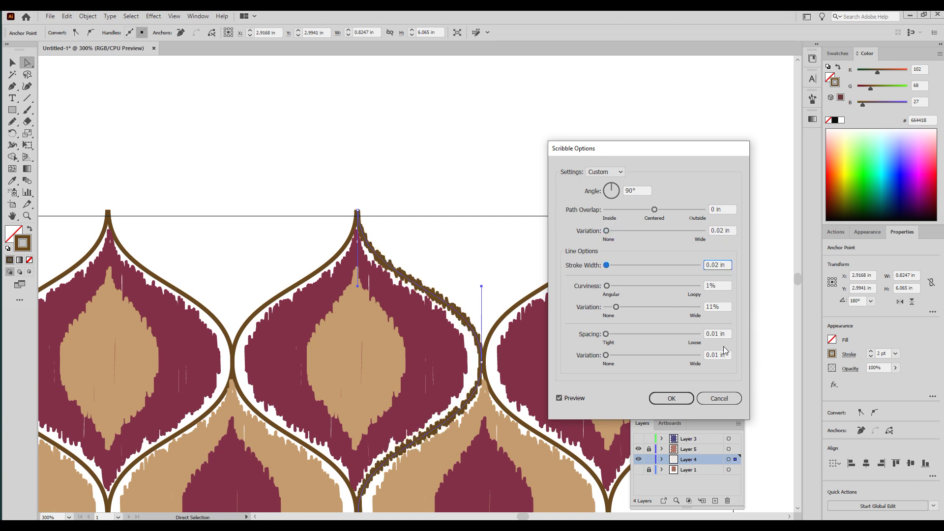
click(716, 334)
key(BackSpace)
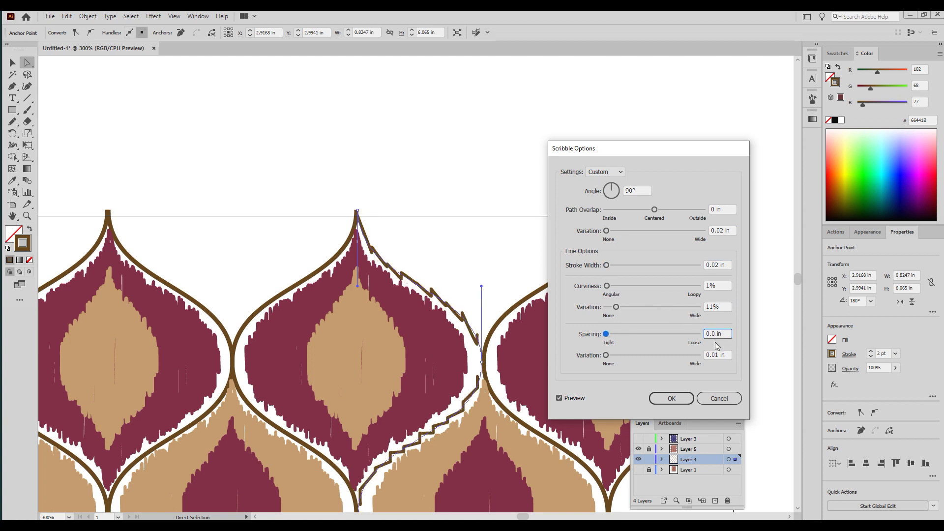
click(677, 400)
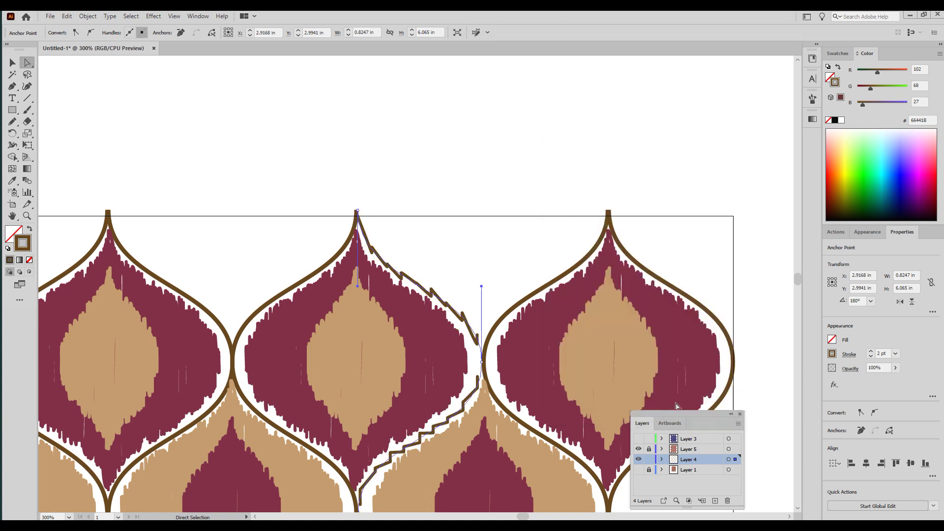
Step: Zoom to inspect the scribbled line, then begin selecting the other framework lines
key(z)
alt+click(521, 354)
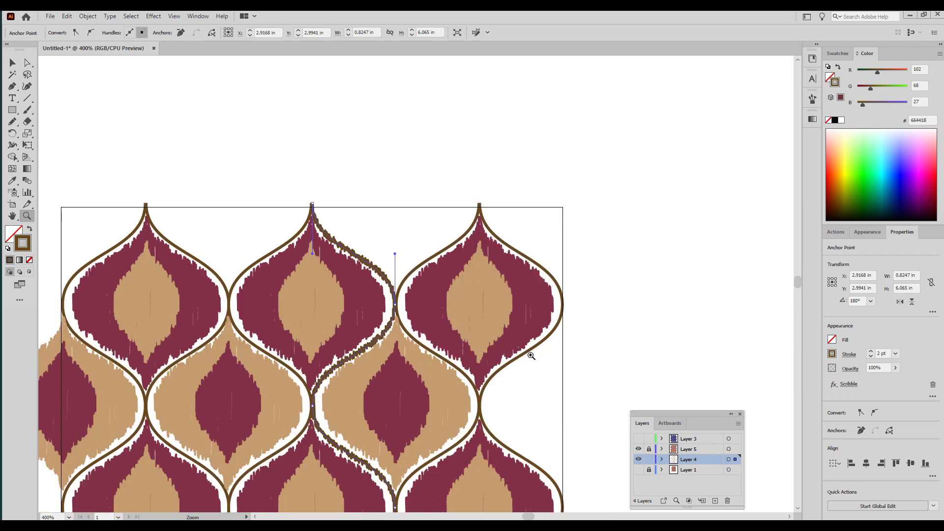
click(497, 318)
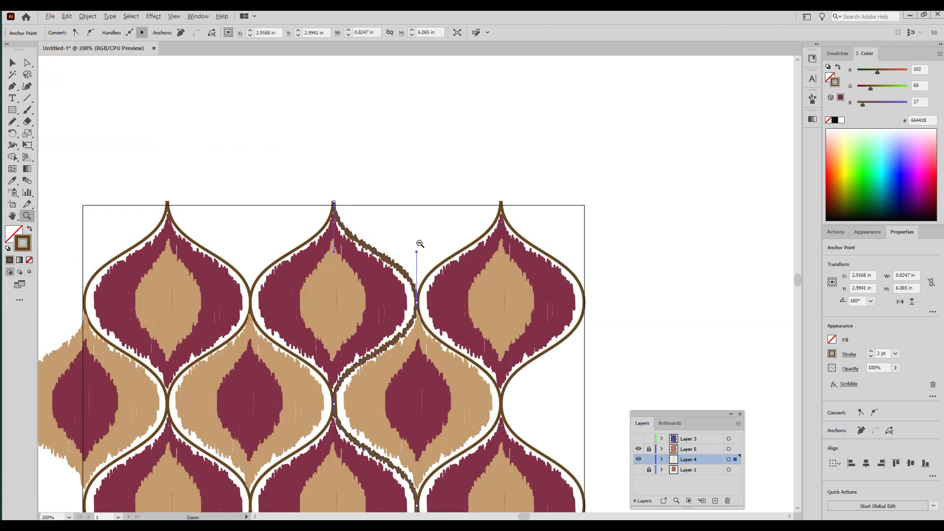
key(ctrl+minus)
key(ctrl+minus)
click(174, 16)
click(211, 131)
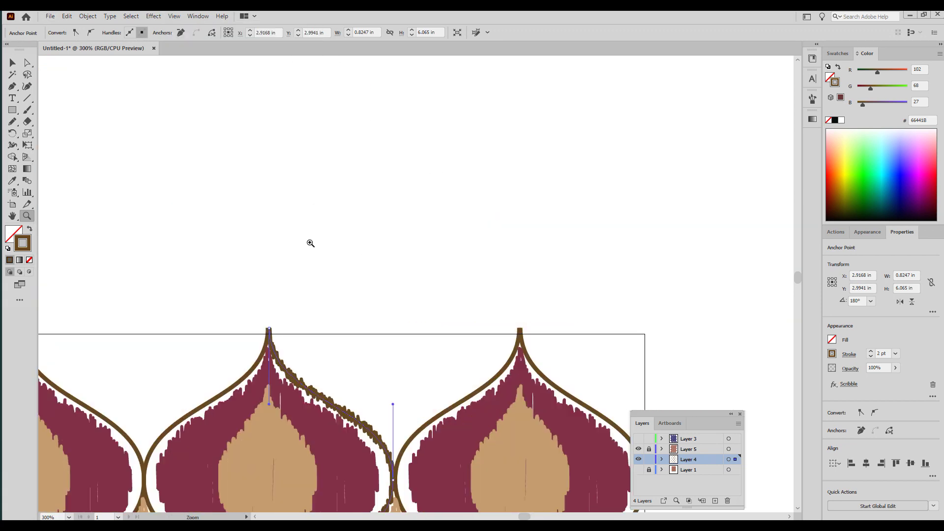
drag(451, 158, 340, 342)
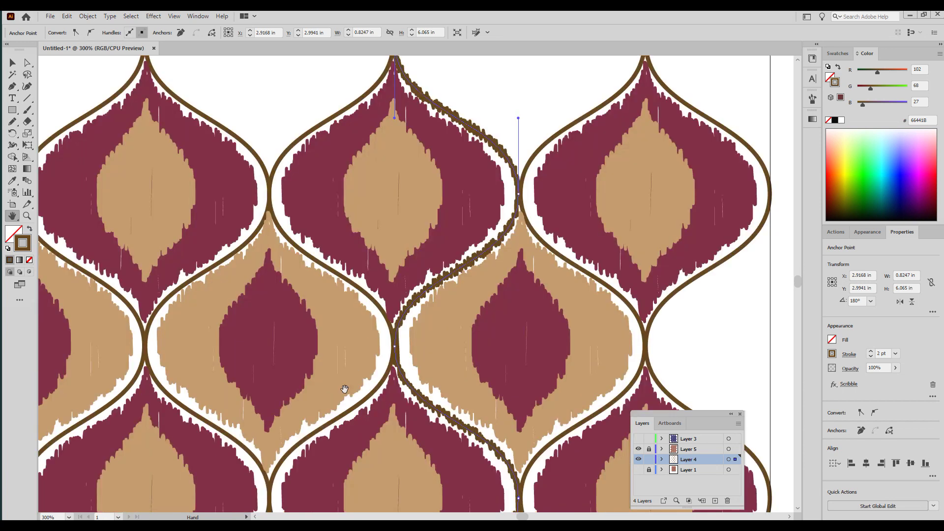
key(v)
drag(162, 81, 340, 162)
Step: Add the right-hand curve and reapply the Scribble effect to the selected lines
shift+click(716, 108)
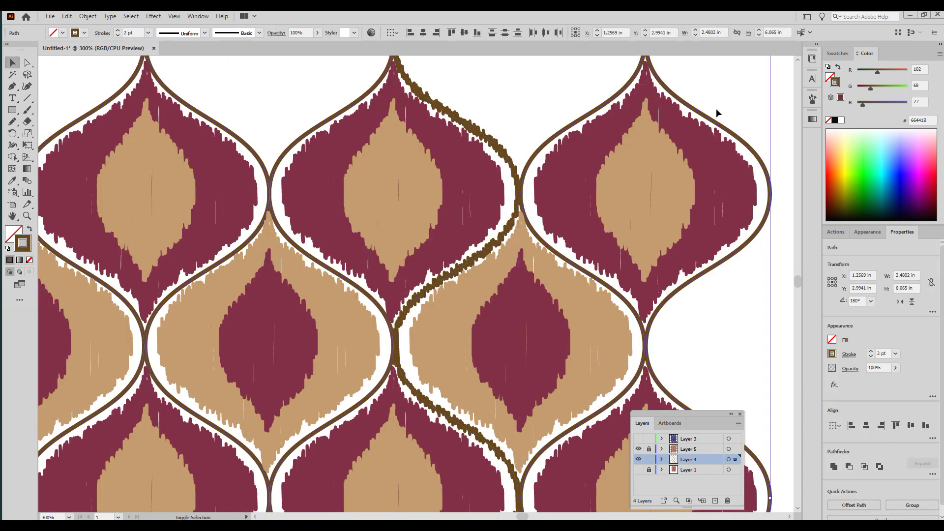
click(153, 16)
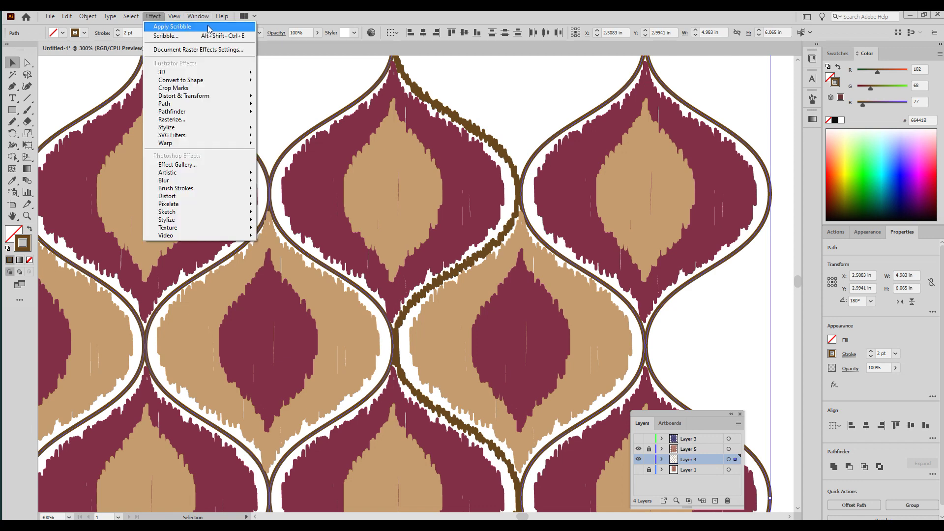
click(209, 24)
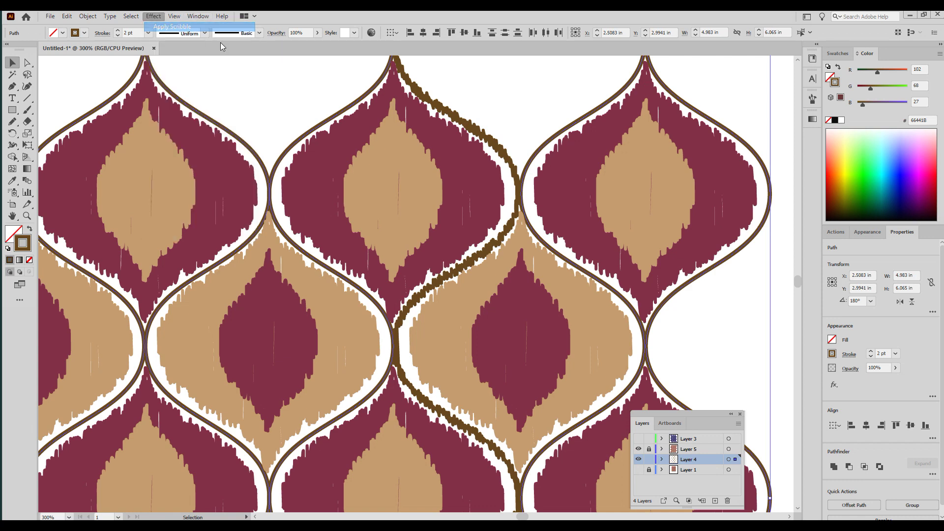
Step: Deselect and zoom out to view the entire artboard
click(515, 96)
key(z)
key(ctrl+minus)
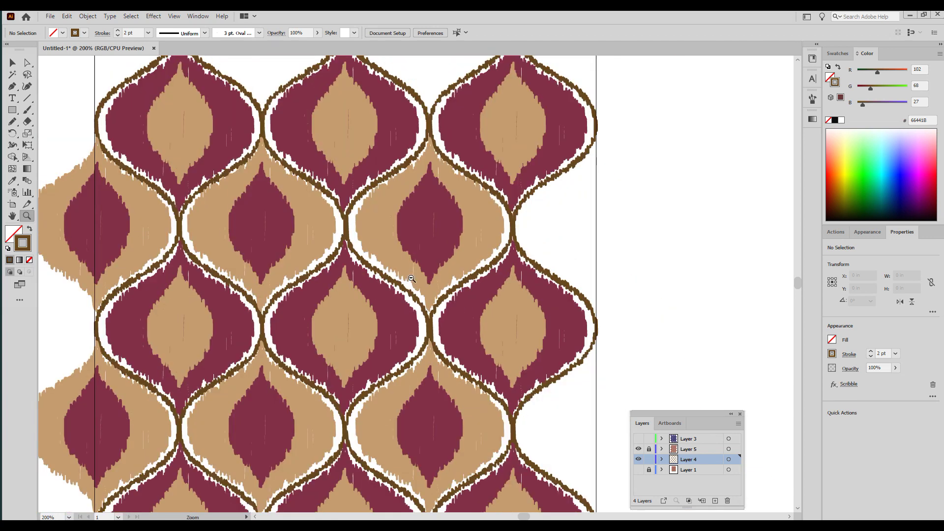
alt+click(438, 270)
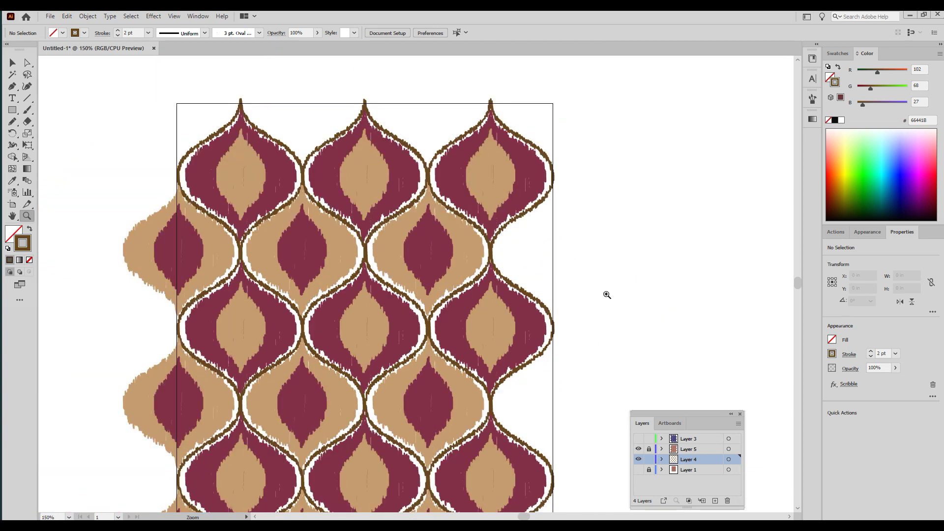
alt+click(451, 345)
key(v)
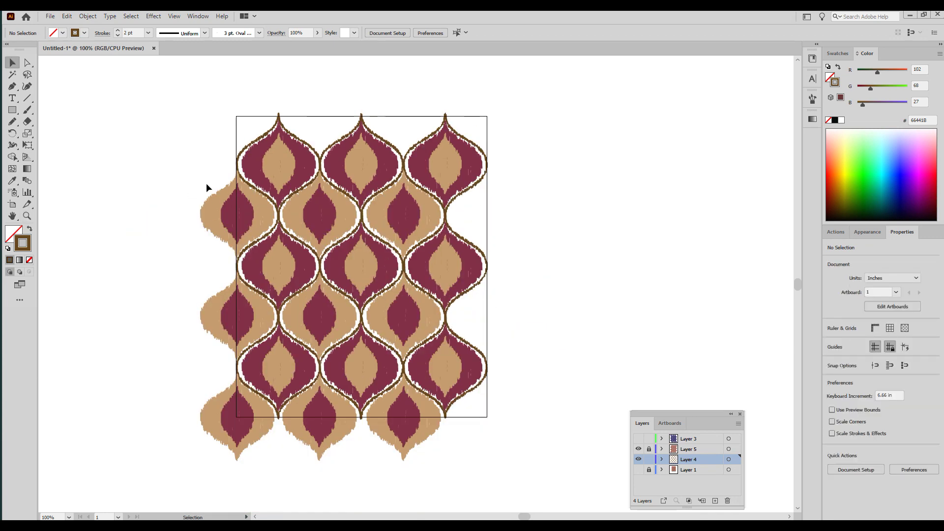
Step: Lock Layer 4 and copy the left motif column 5 in to the right
drag(251, 232, 252, 233)
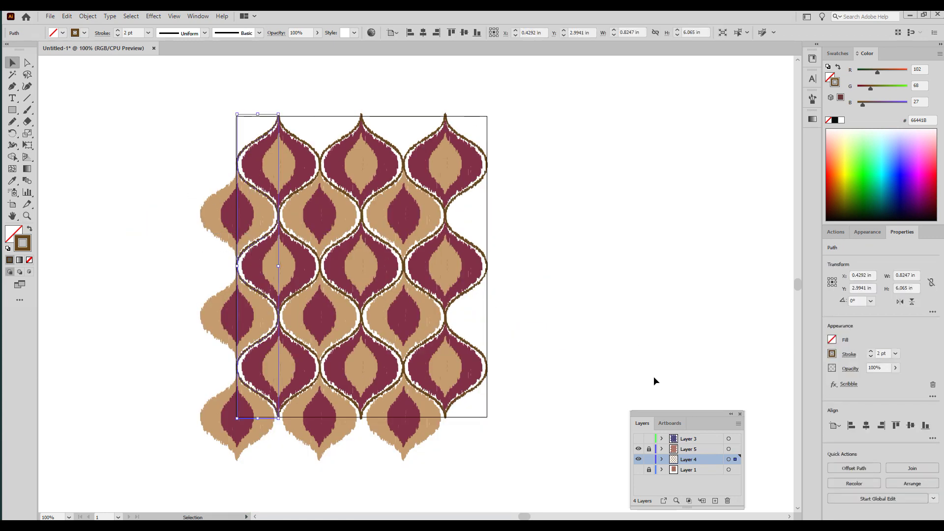
click(650, 459)
drag(165, 167, 238, 226)
shift+click(241, 324)
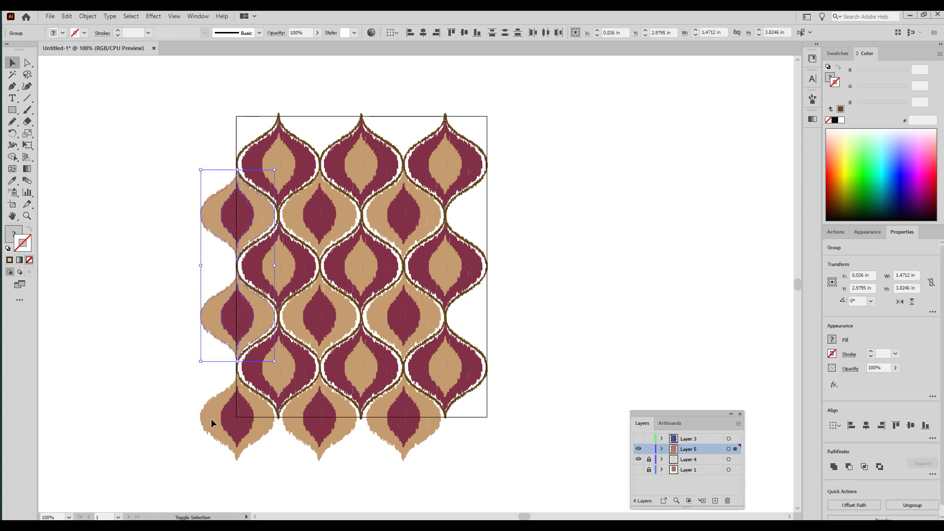
shift+click(211, 418)
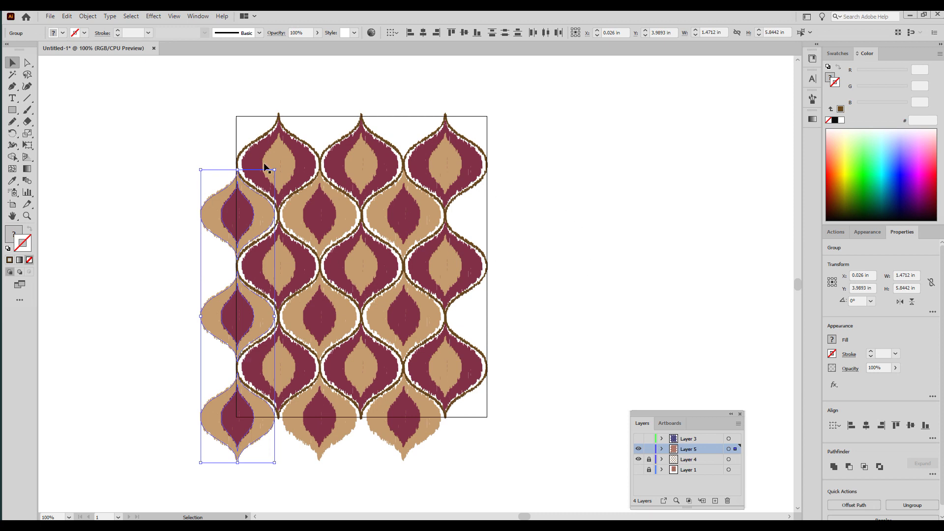
key(Return)
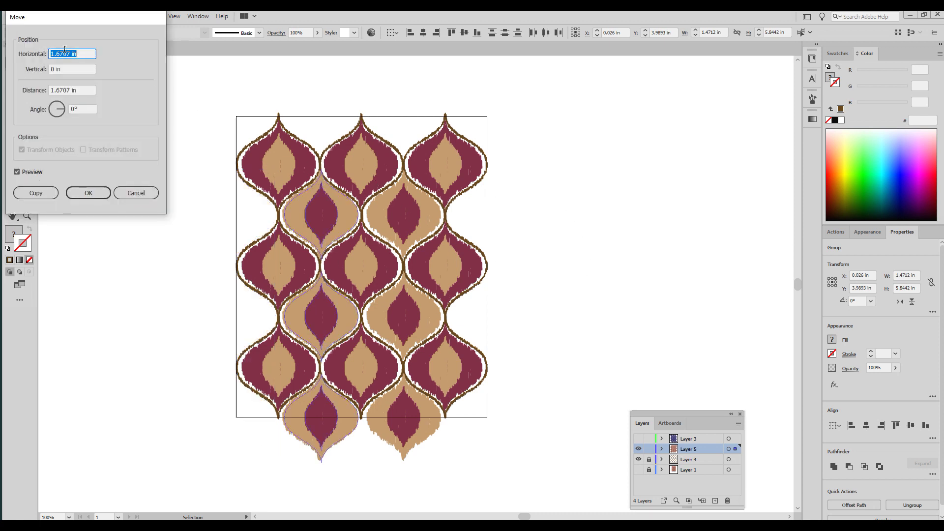
text(5)
click(36, 193)
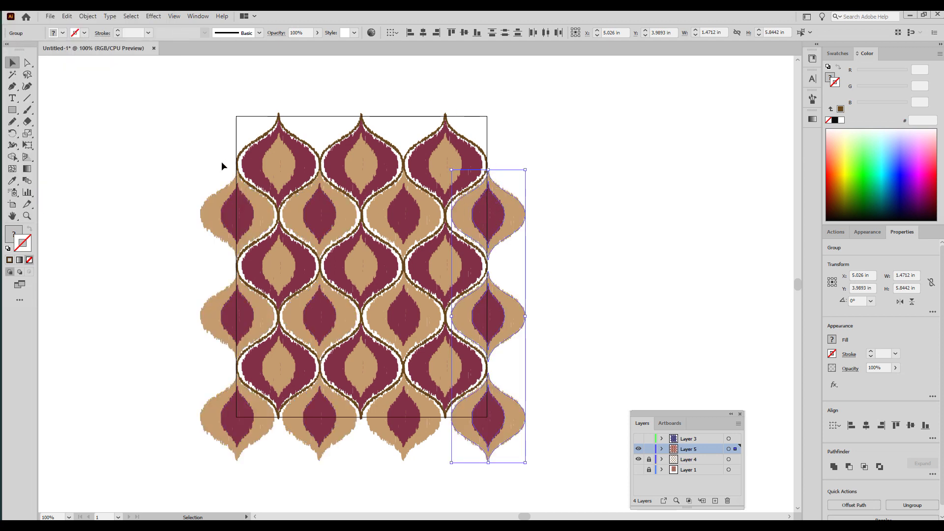
click(576, 208)
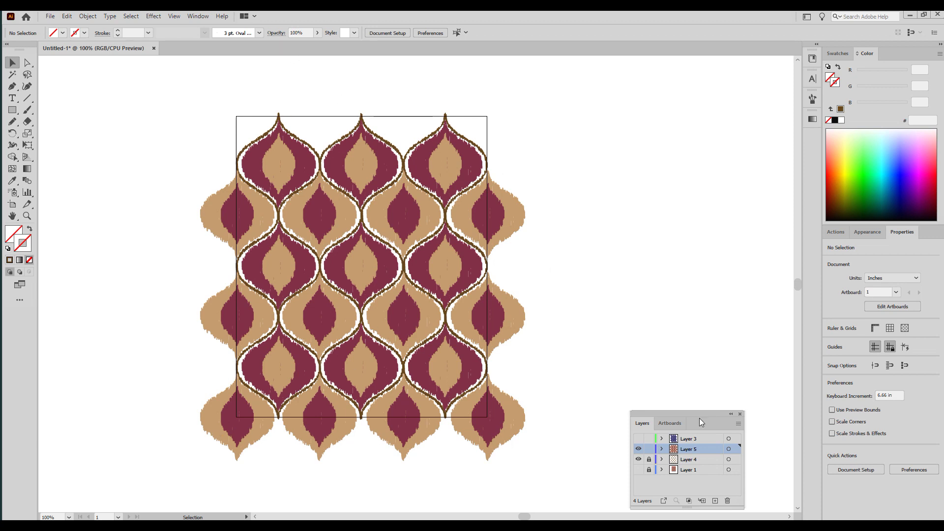
Step: Draw a rectangle covering the whole artboard
key(m)
drag(224, 102, 502, 441)
click(88, 16)
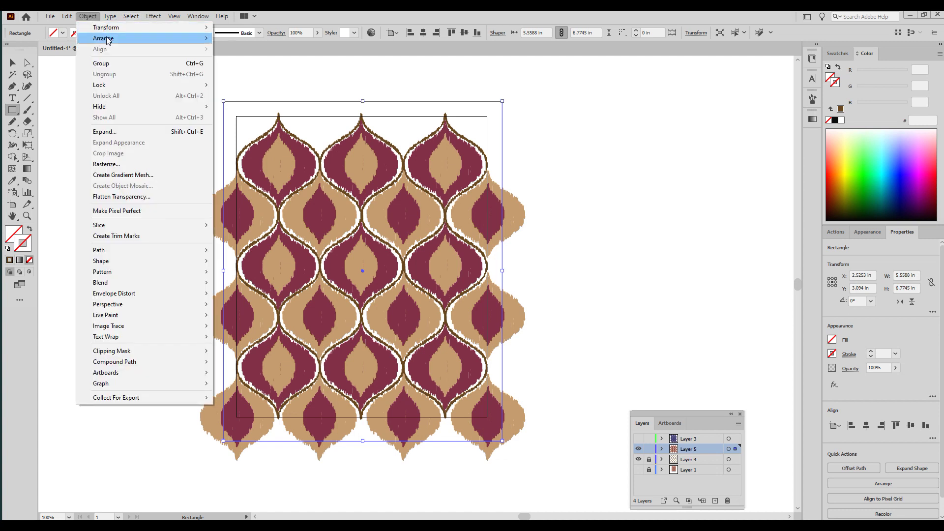
Step: Send the rectangle to back and fill it with cream #EFEECA
mouse_move(109, 40)
click(265, 71)
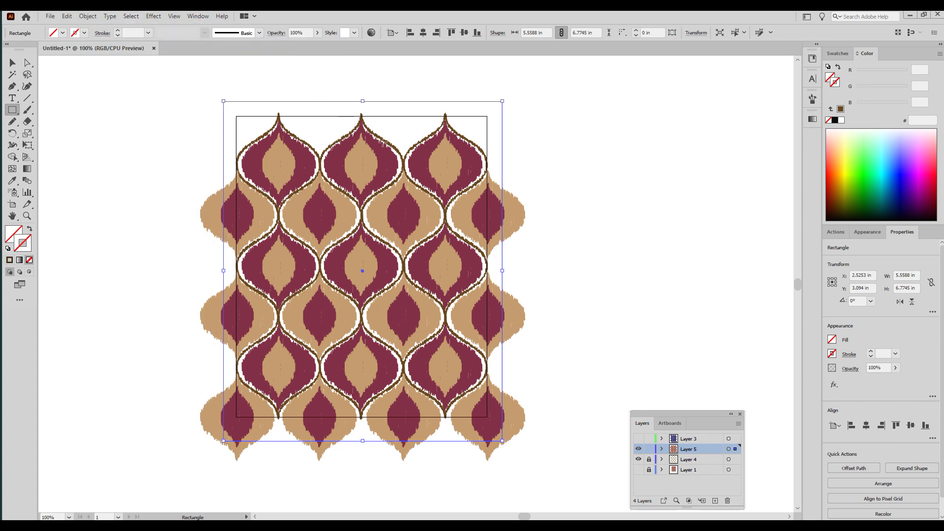
double_click(13, 233)
click(496, 217)
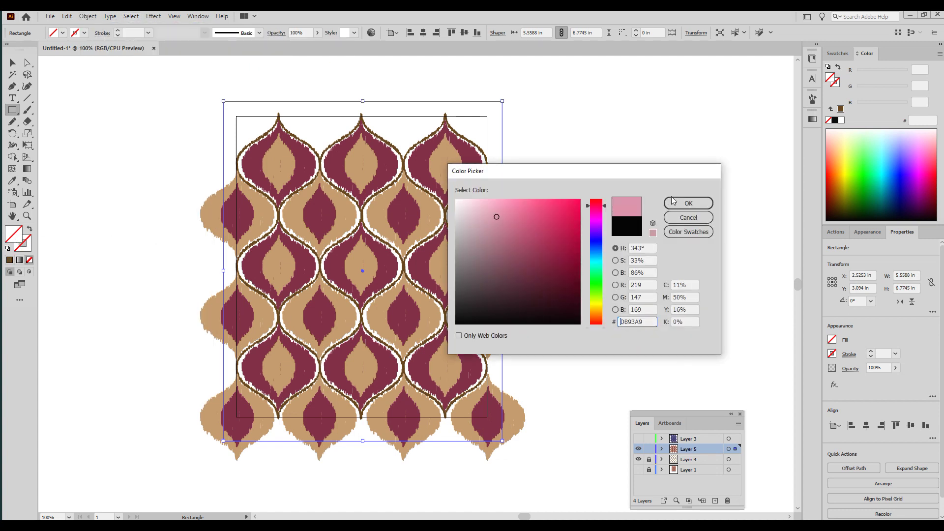
click(687, 203)
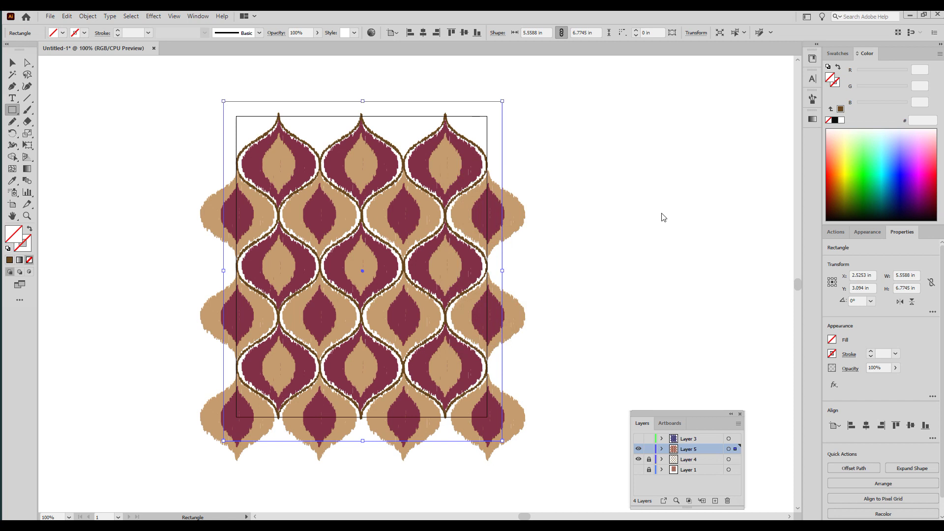
double_click(15, 239)
click(596, 307)
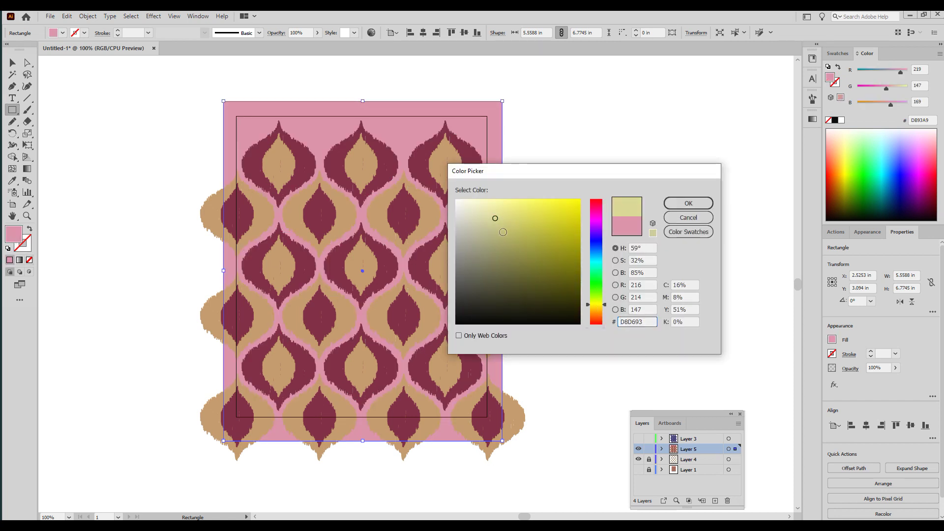
drag(503, 231, 469, 204)
click(692, 205)
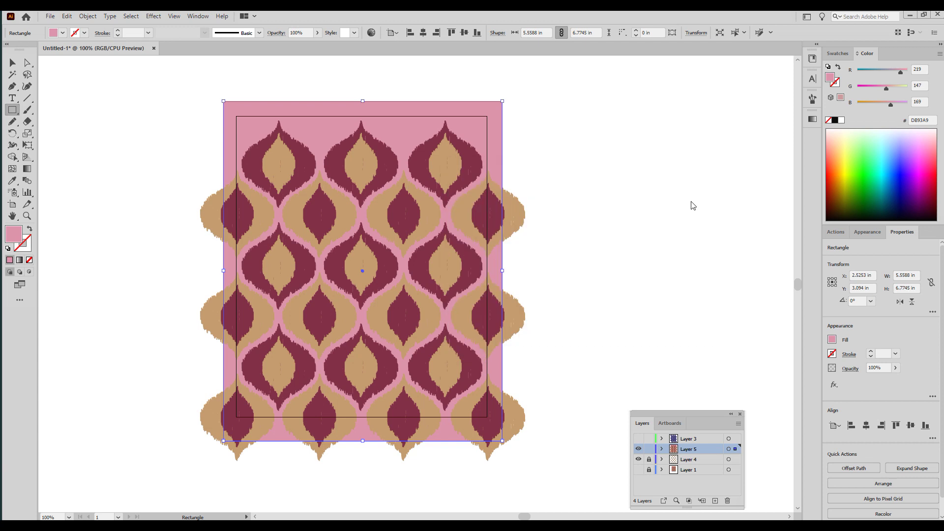
Step: Move the cream rectangle onto Layer 4 and send it behind the pattern
click(649, 459)
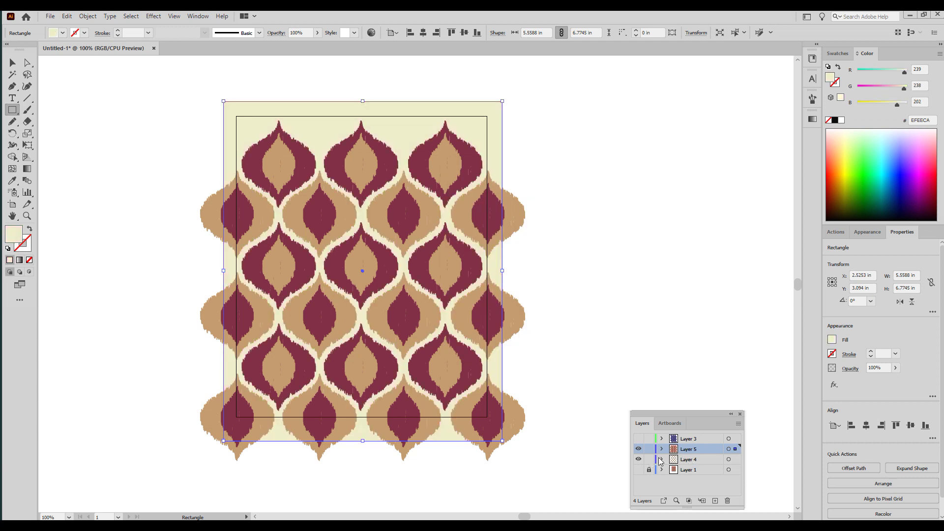
drag(736, 449, 735, 459)
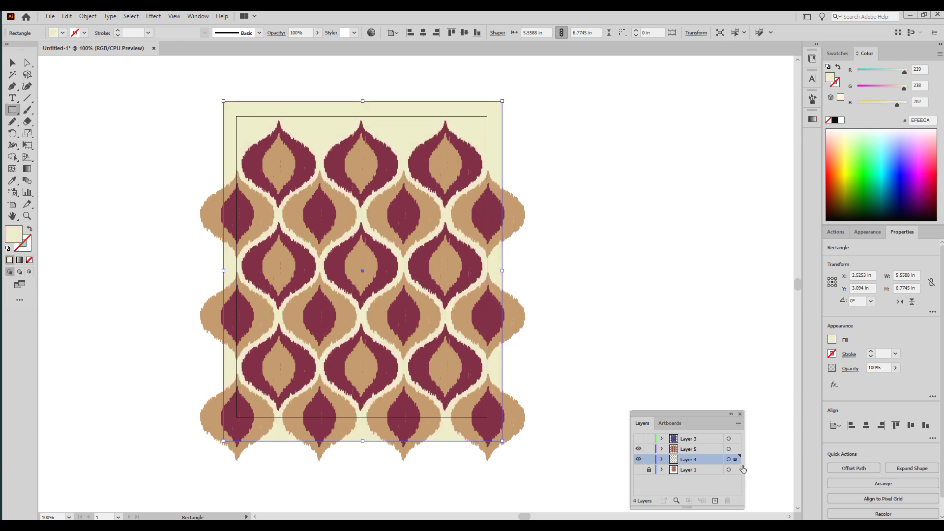
click(89, 18)
mouse_move(105, 37)
click(236, 71)
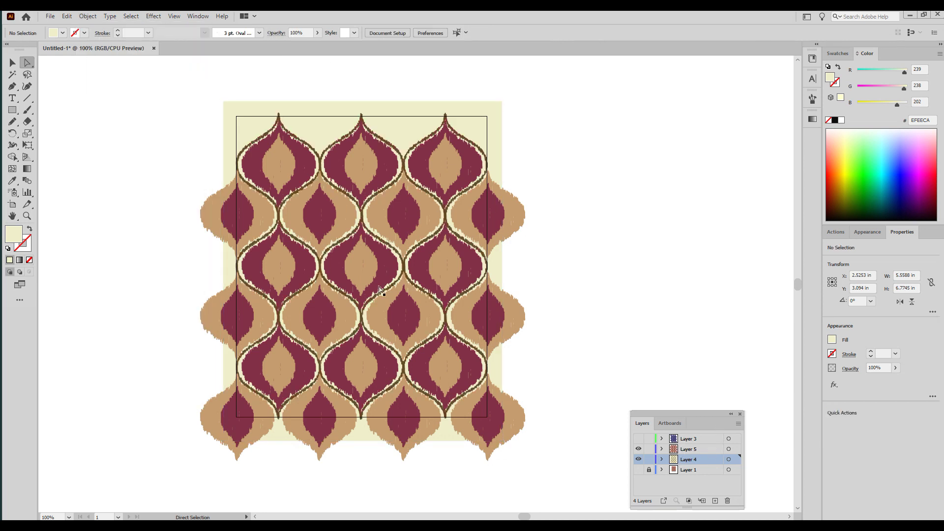
Step: Change the background rectangle's fill to warmer cream #EDE6CA
key(a)
double_click(13, 234)
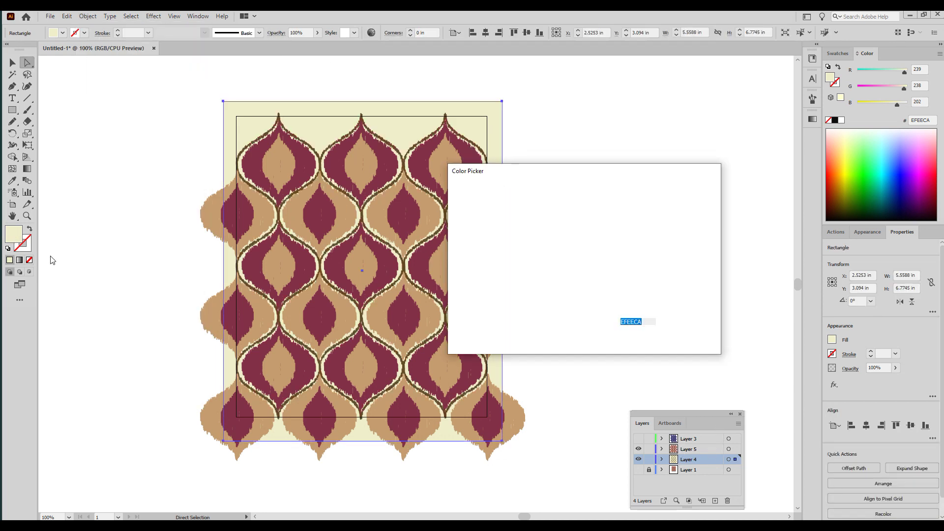
click(598, 309)
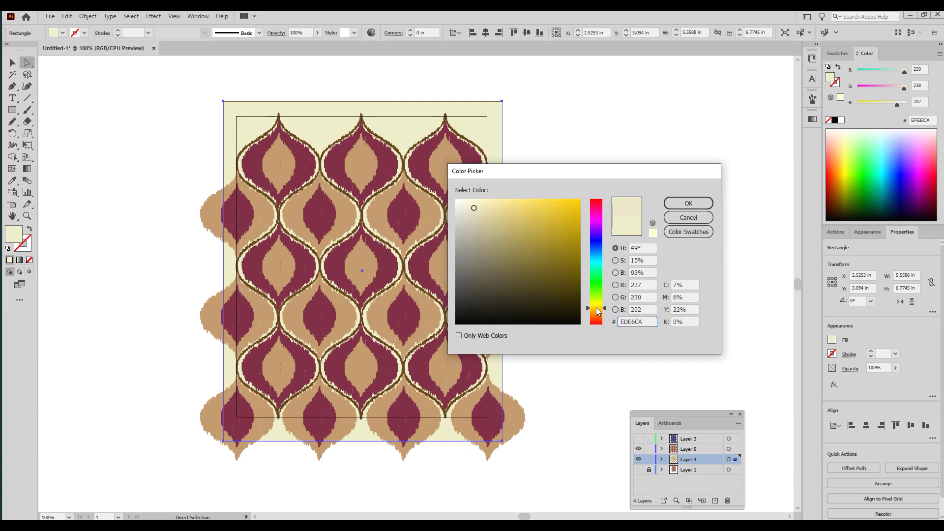
click(686, 203)
Step: Hide and lock the motif and framework layers and switch to Outline view
key(z)
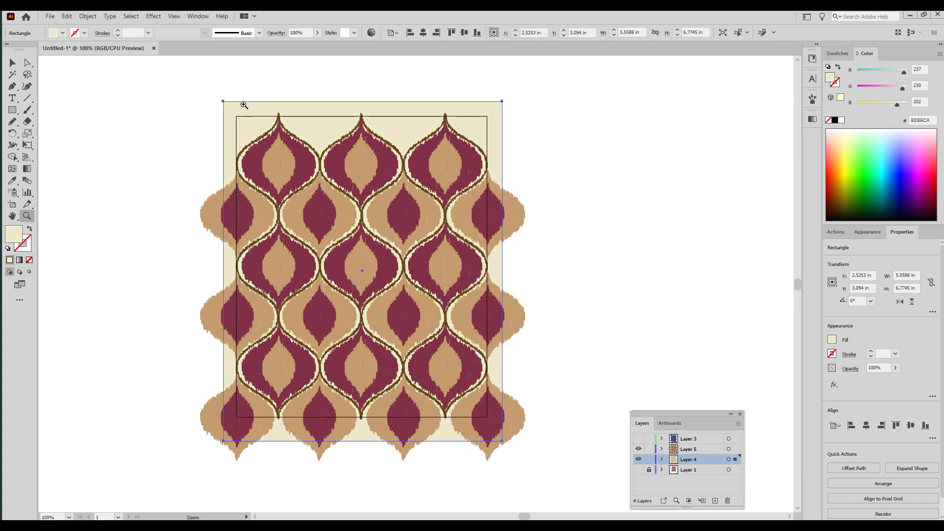
drag(244, 105, 562, 356)
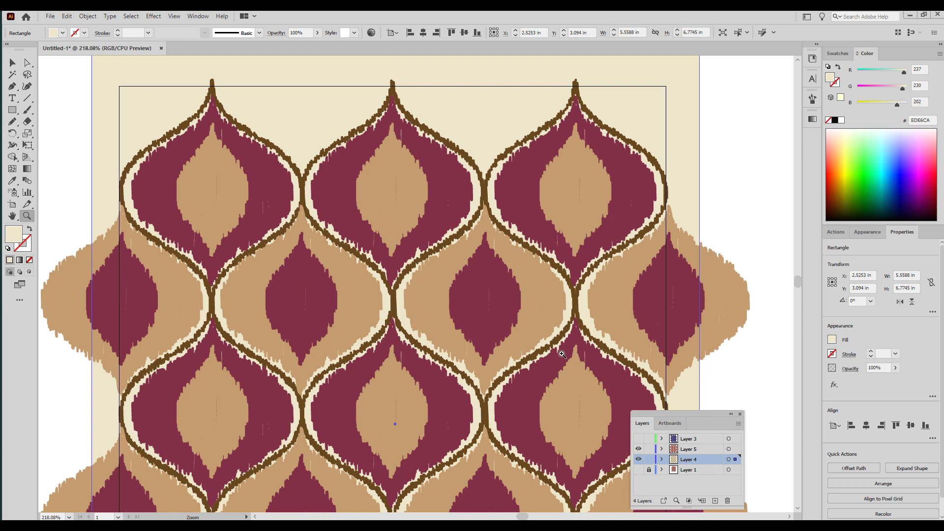
click(649, 459)
click(649, 449)
click(639, 449)
click(638, 459)
key(ctrl+y)
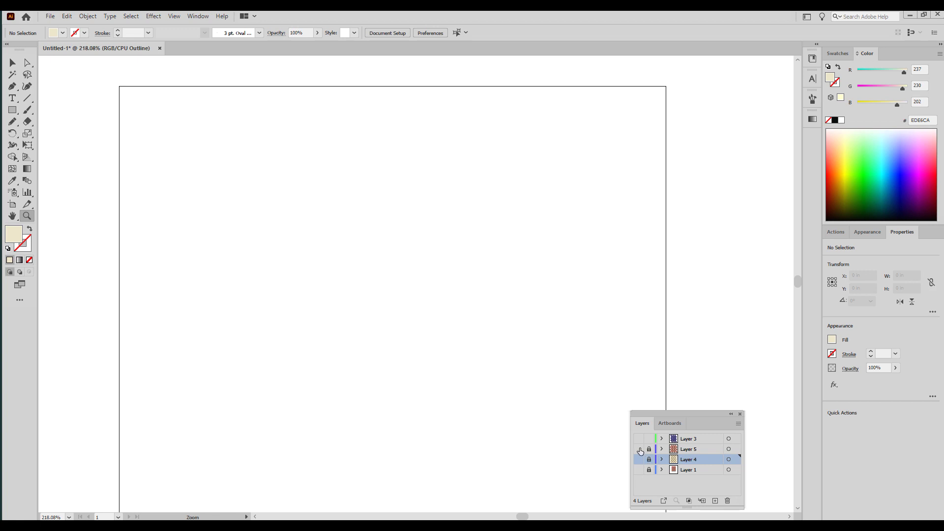
Step: Show Layer 4 again, return to Preview, and zoom out to 150%
click(639, 460)
key(ctrl+y)
alt+click(478, 340)
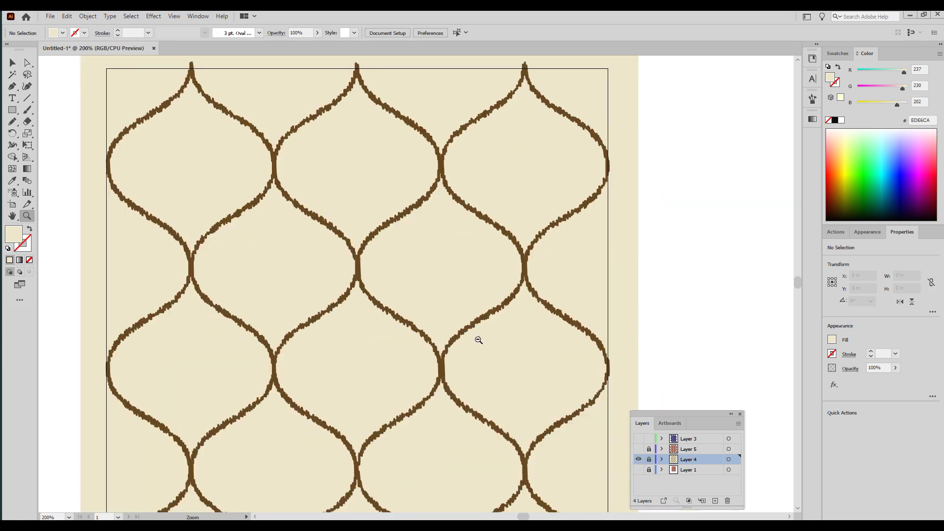
alt+click(479, 340)
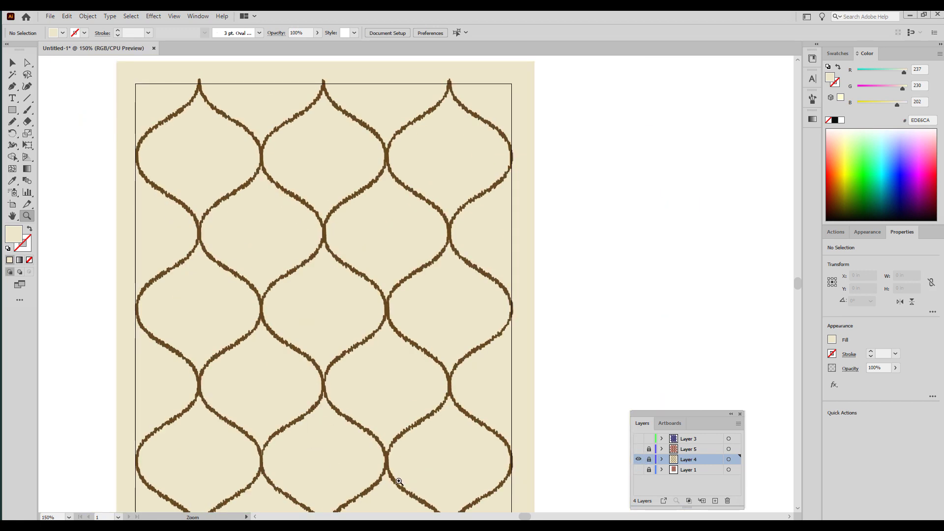